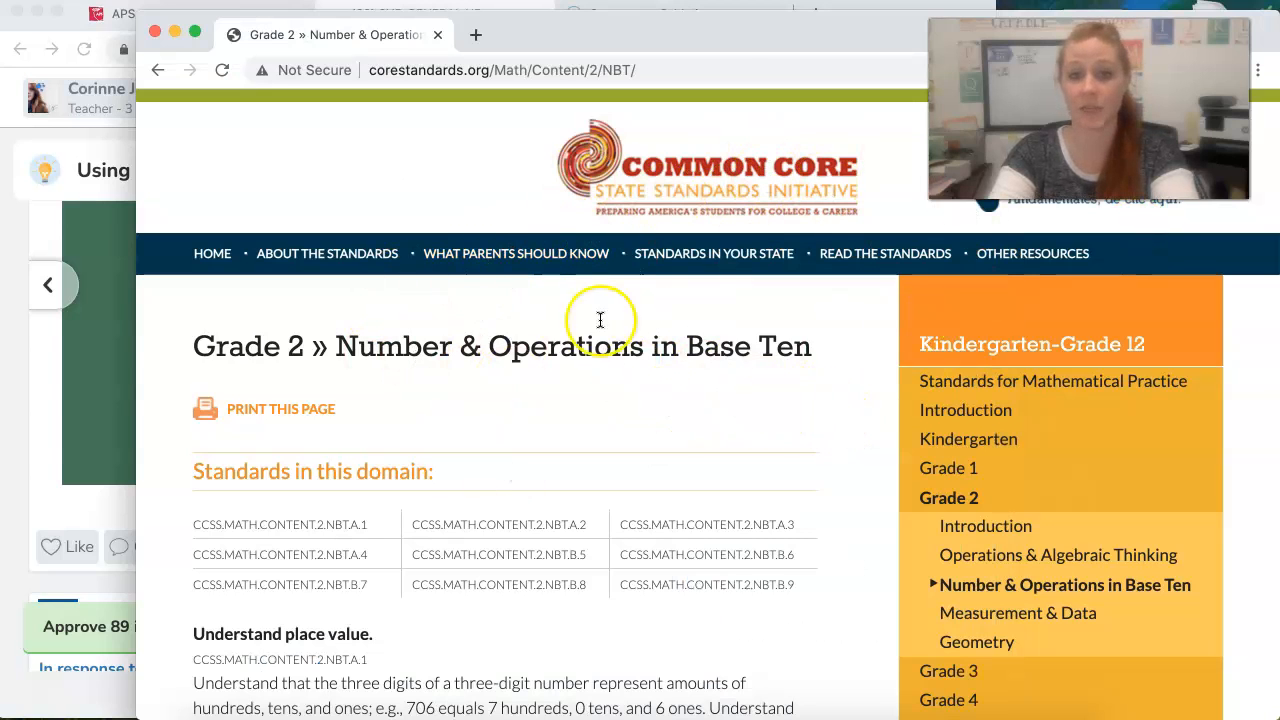
Step: Switch to Seesaw and open the settings of the 2ND GENERAL HR class
left_click(90, 130)
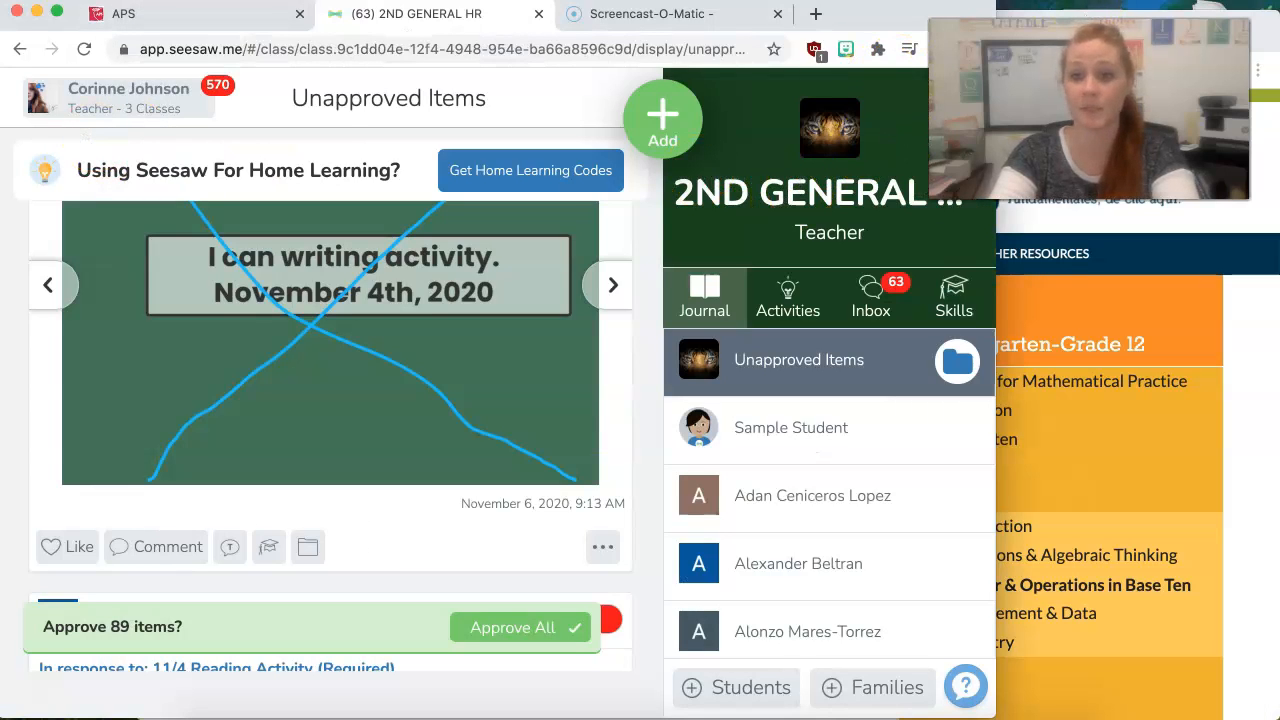
left_click_drag(1060, 100, 151, 100)
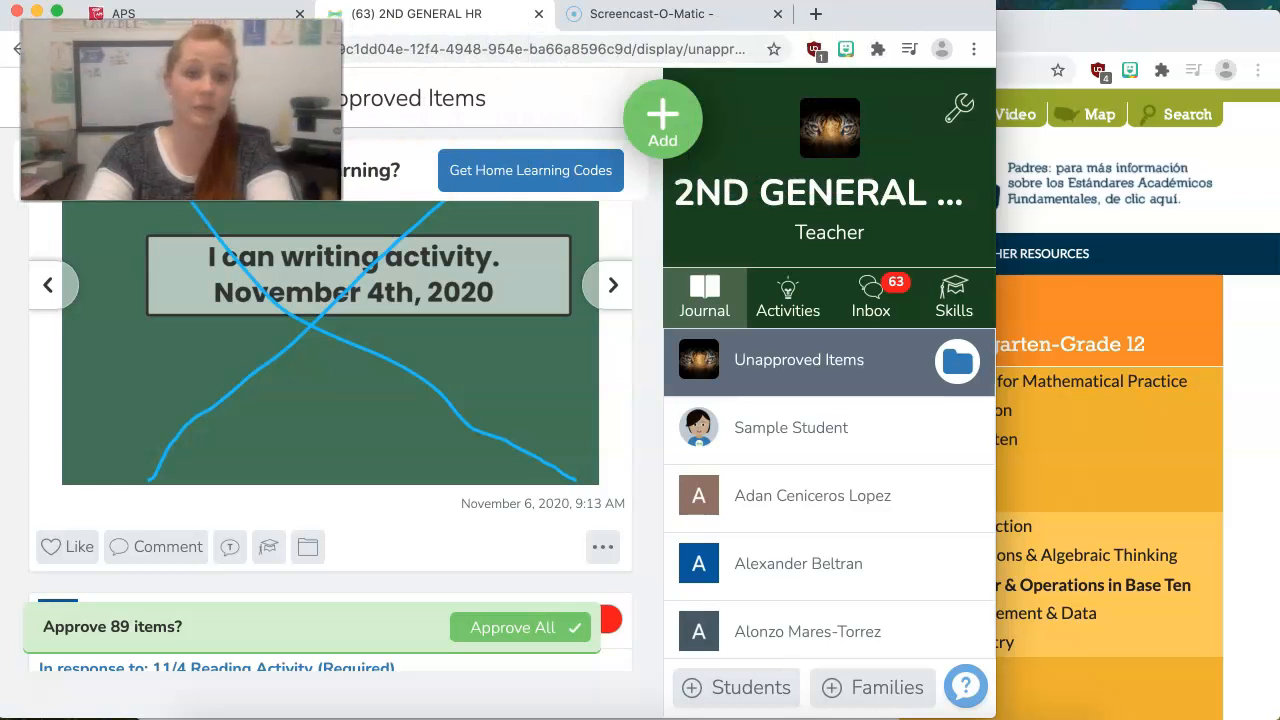
left_click(959, 106)
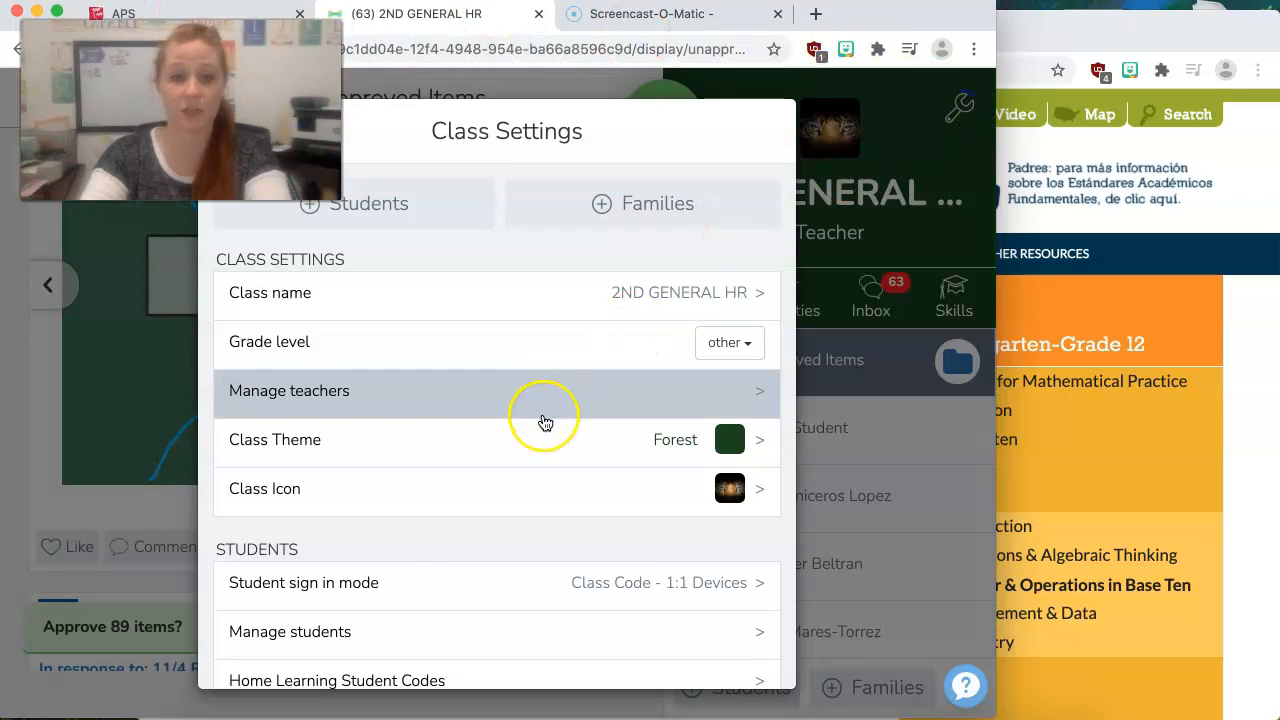
Step: Choose 4 Stars as the Skills Rating Scale and view the Skills Color Scheme options
scroll(543, 423, "down", 5)
scroll(543, 423, "down", 8)
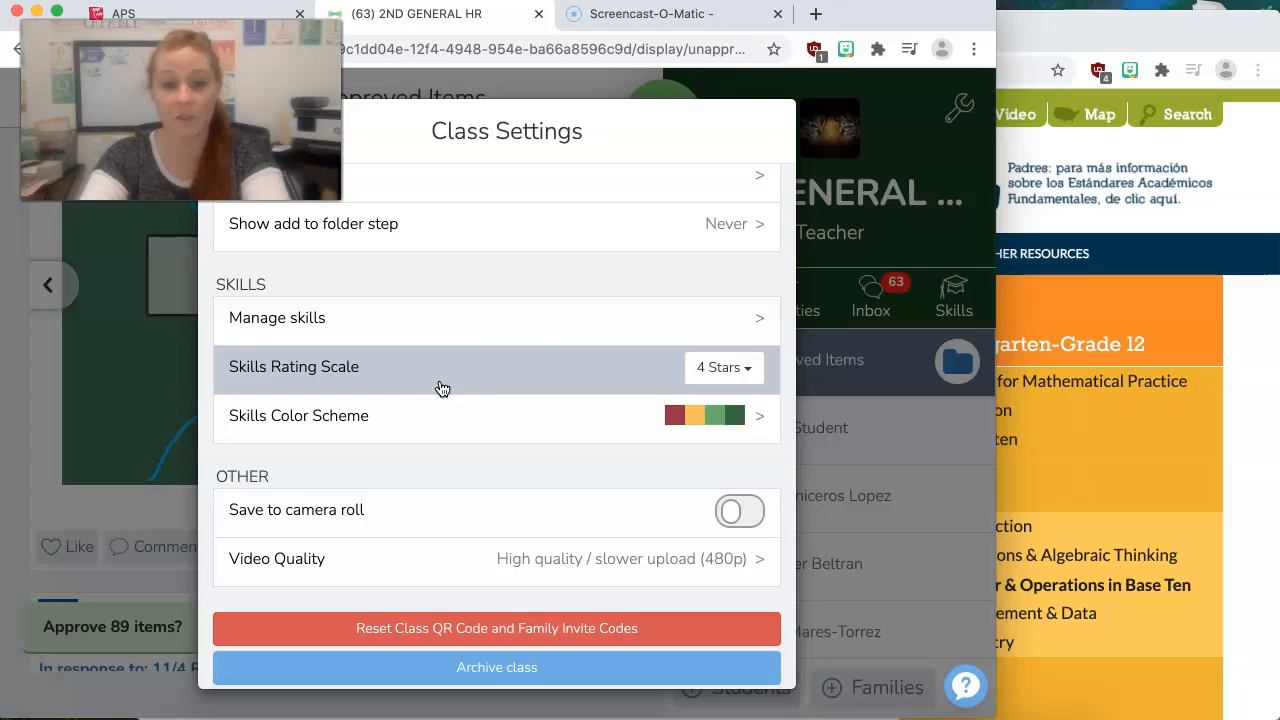
left_click(724, 367)
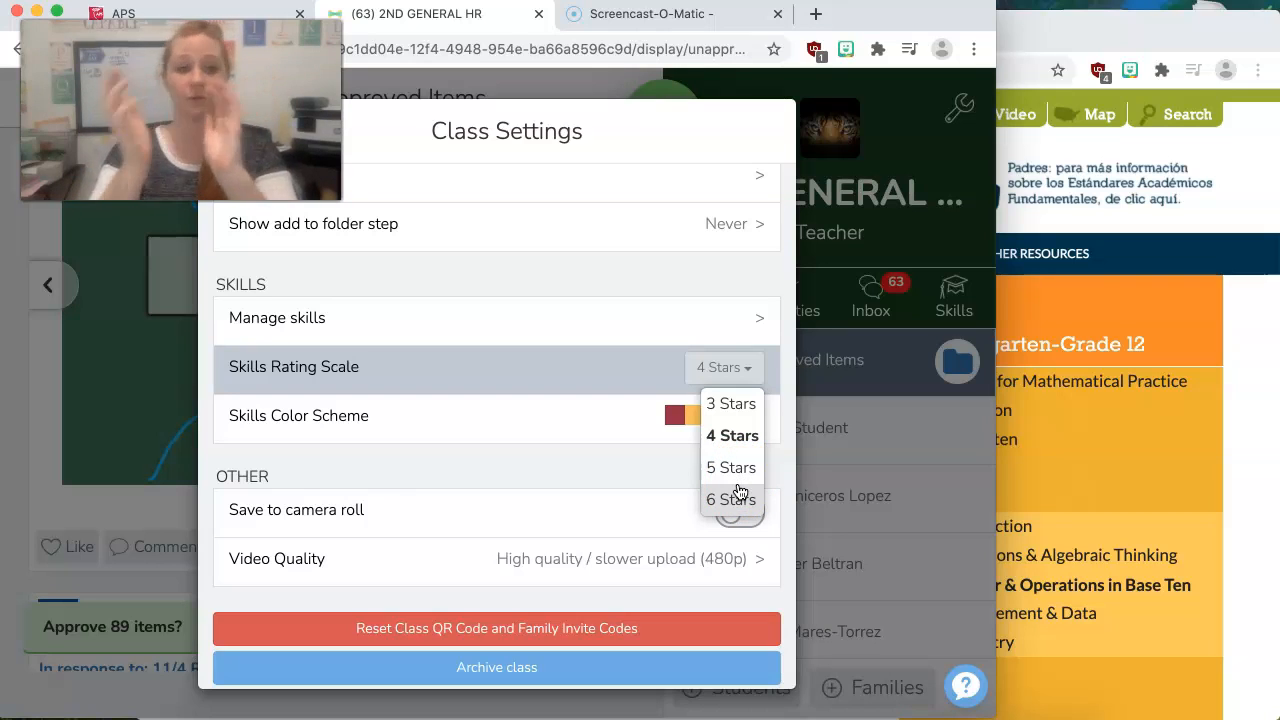
left_click(742, 448)
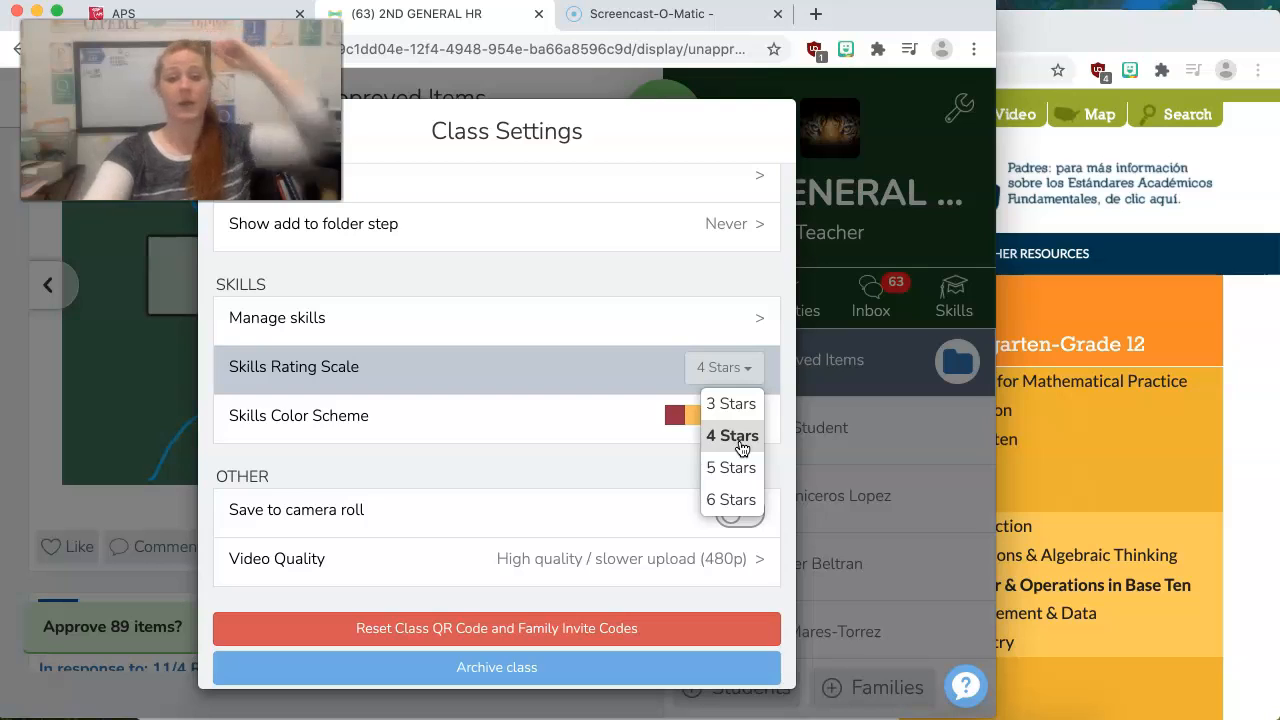
left_click(641, 401)
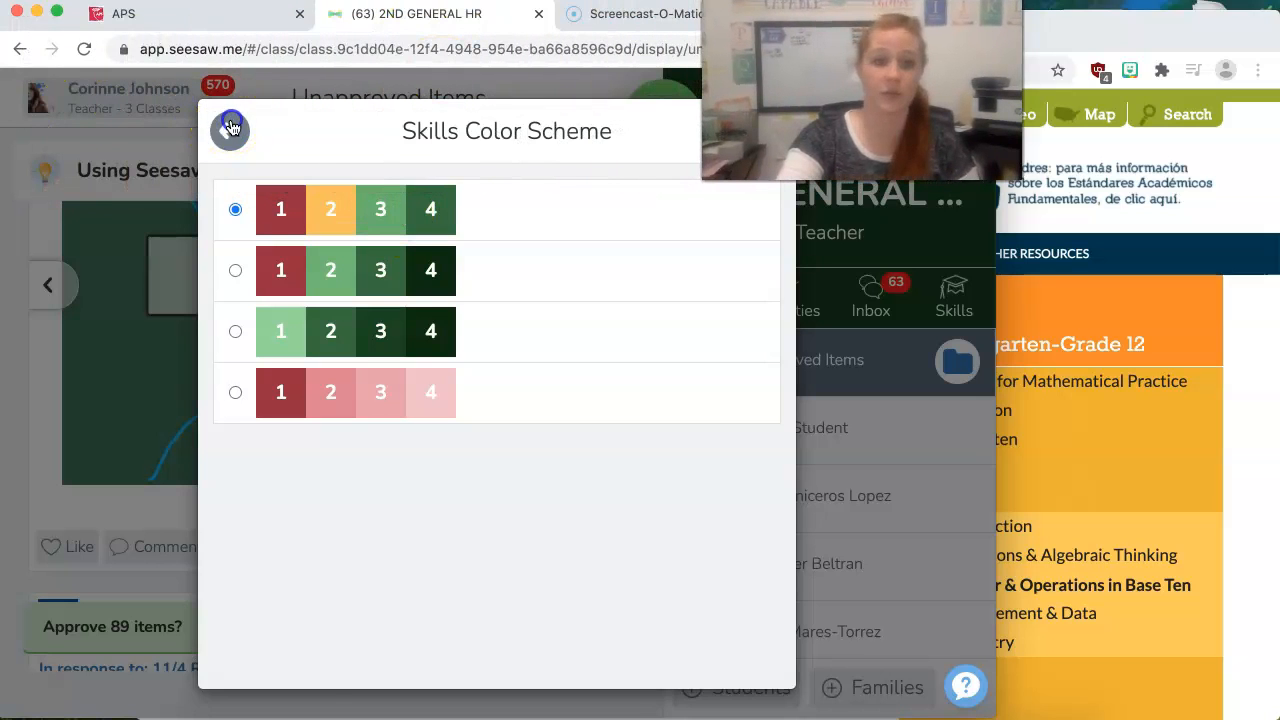
left_click(230, 128)
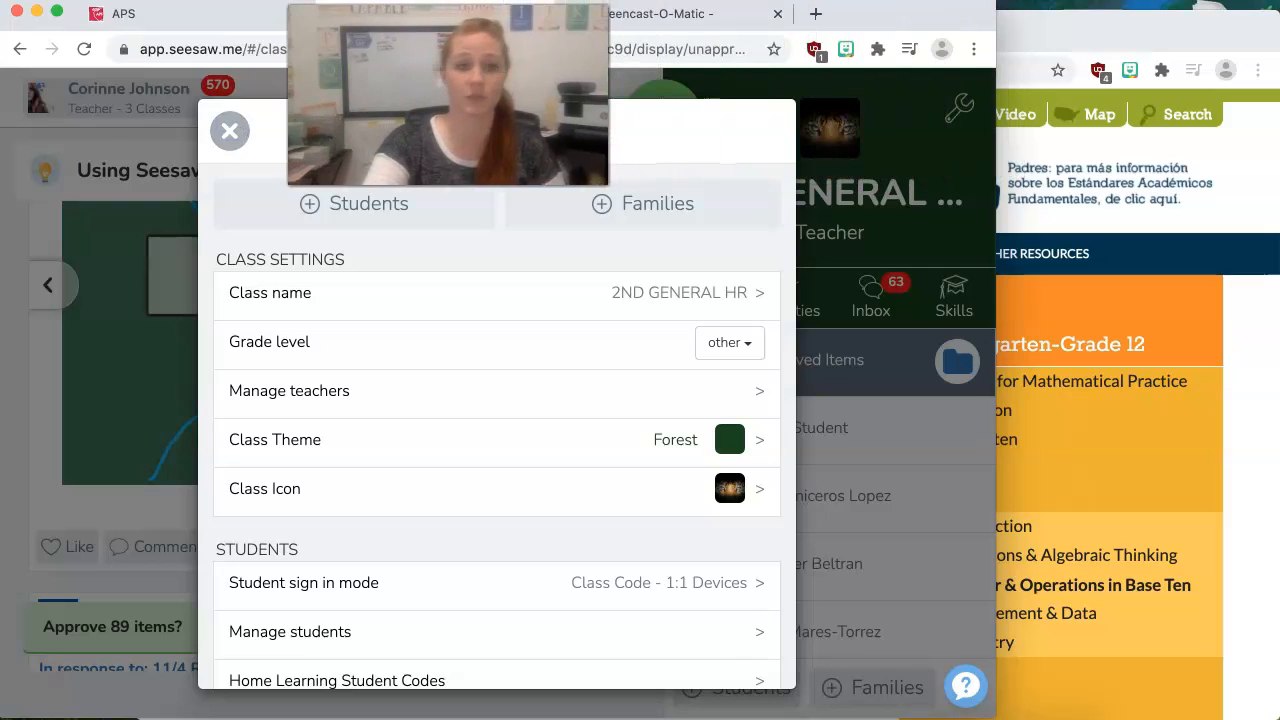
Step: Open the Manage Skills list from the class settings and look through the active skills
scroll(357, 529, "down", 10)
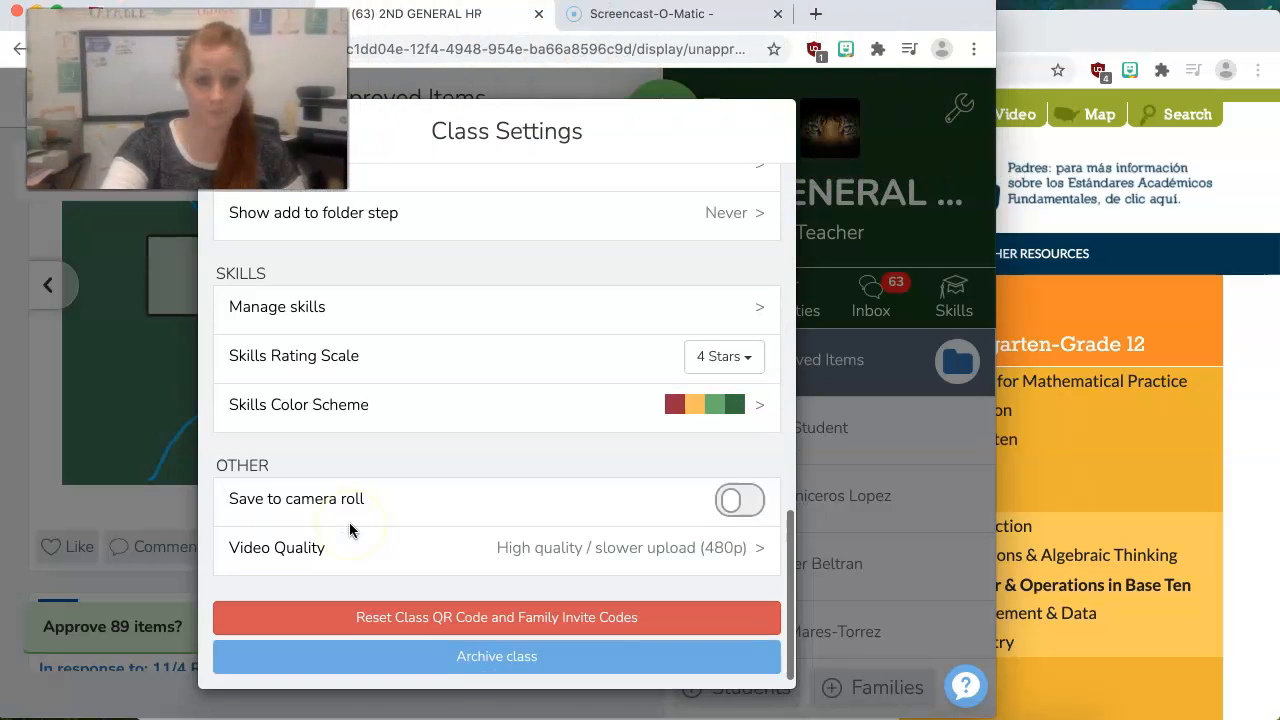
left_click(388, 288)
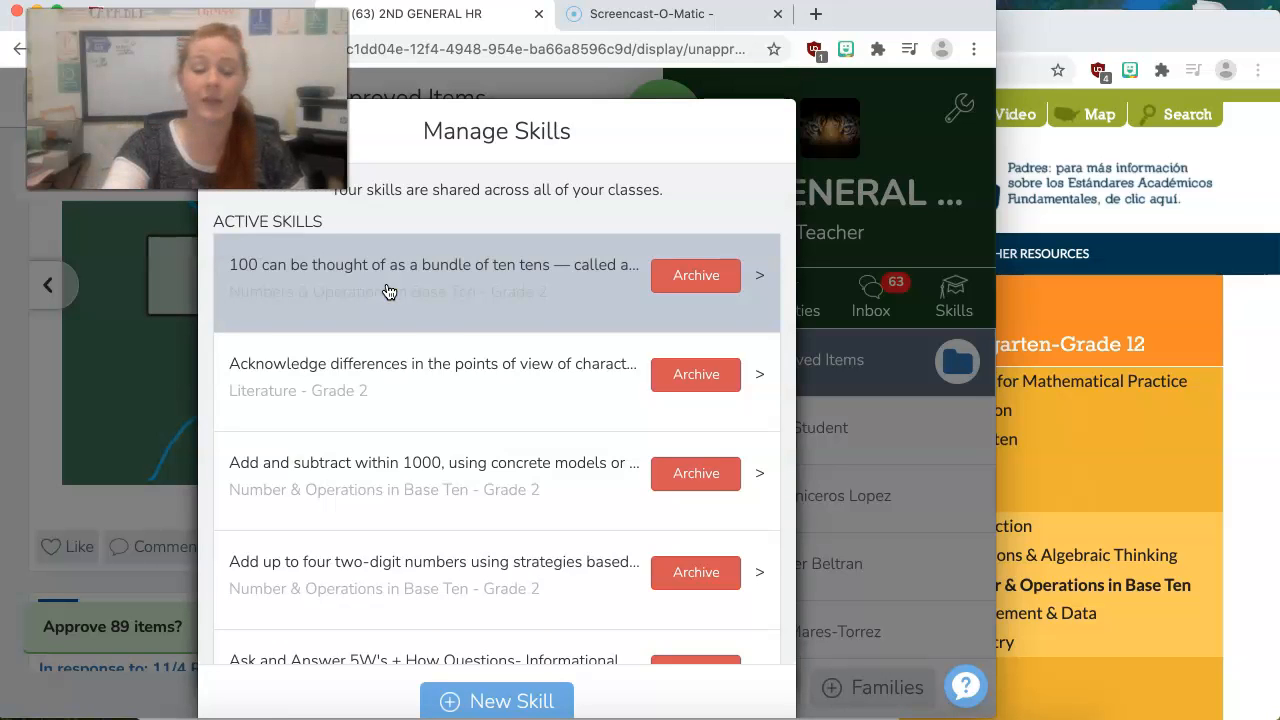
scroll(431, 442, "down", 5)
scroll(431, 442, "down", 12)
scroll(431, 449, "down", 12)
scroll(432, 449, "down", 13)
scroll(431, 449, "down", 20)
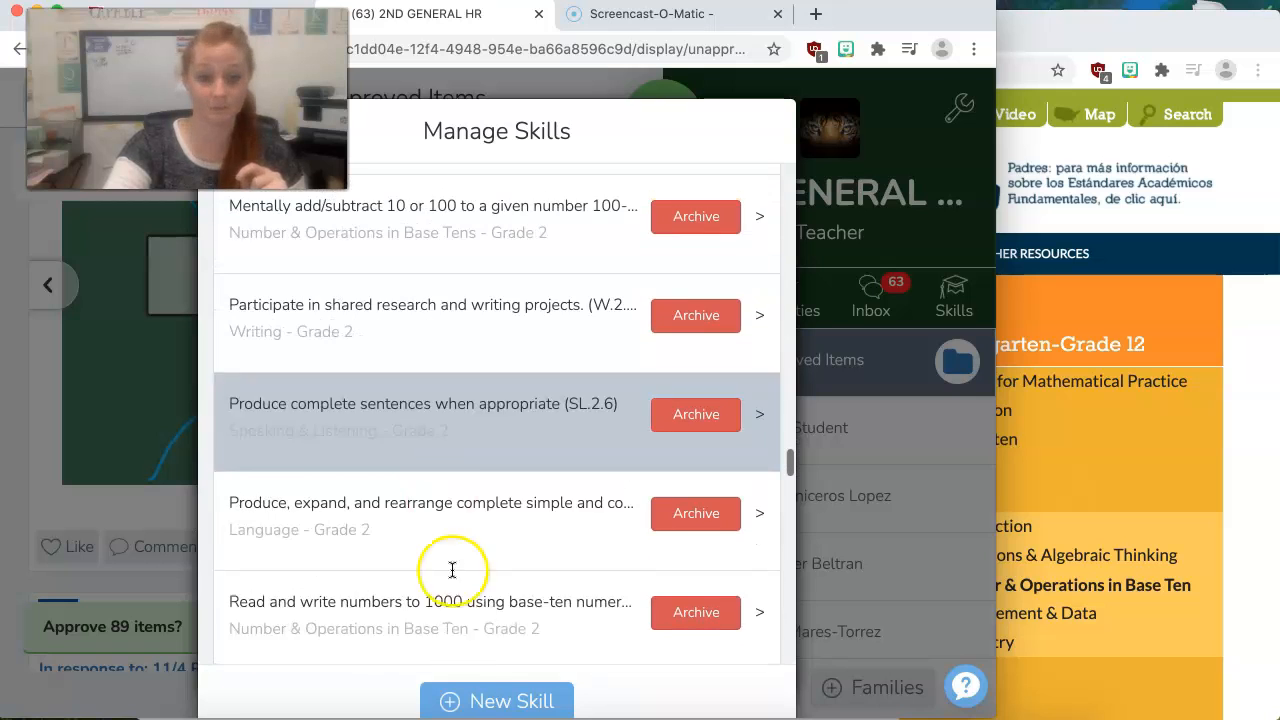
Step: Start a new skill and bring up the Grade 2 Measurement & Data standards on the Common Core site
left_click(472, 699)
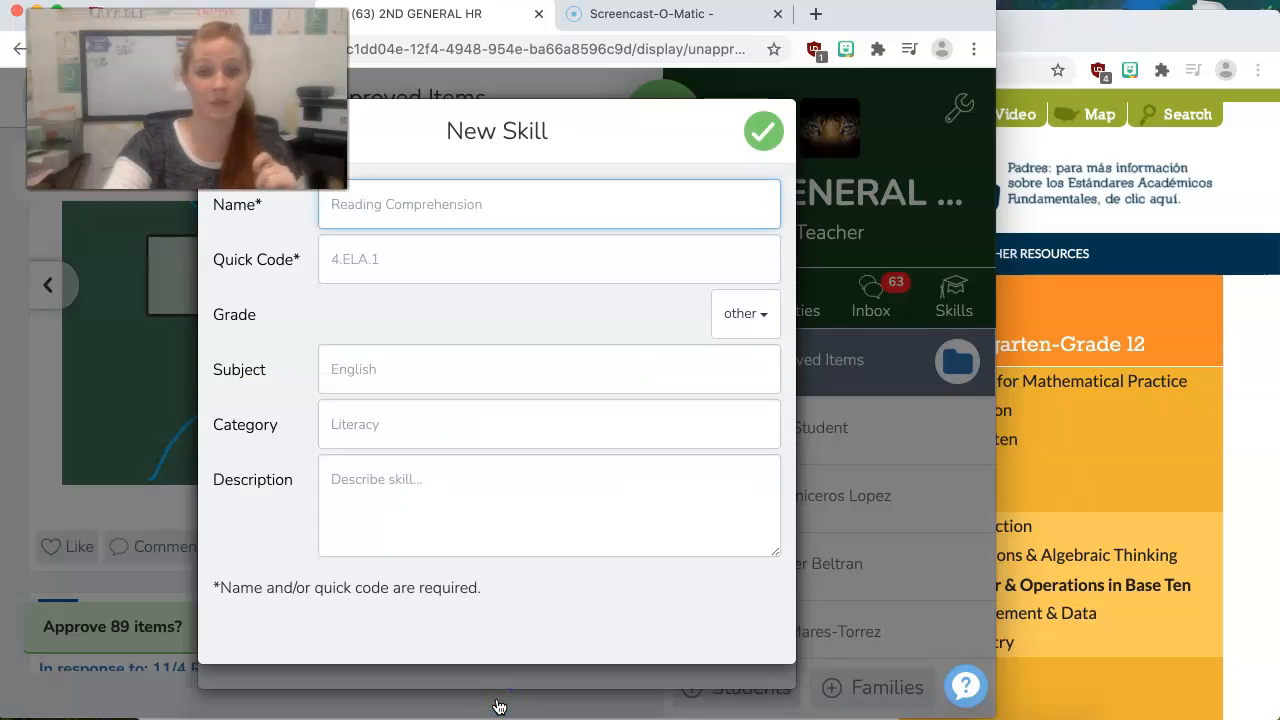
left_click(1134, 316)
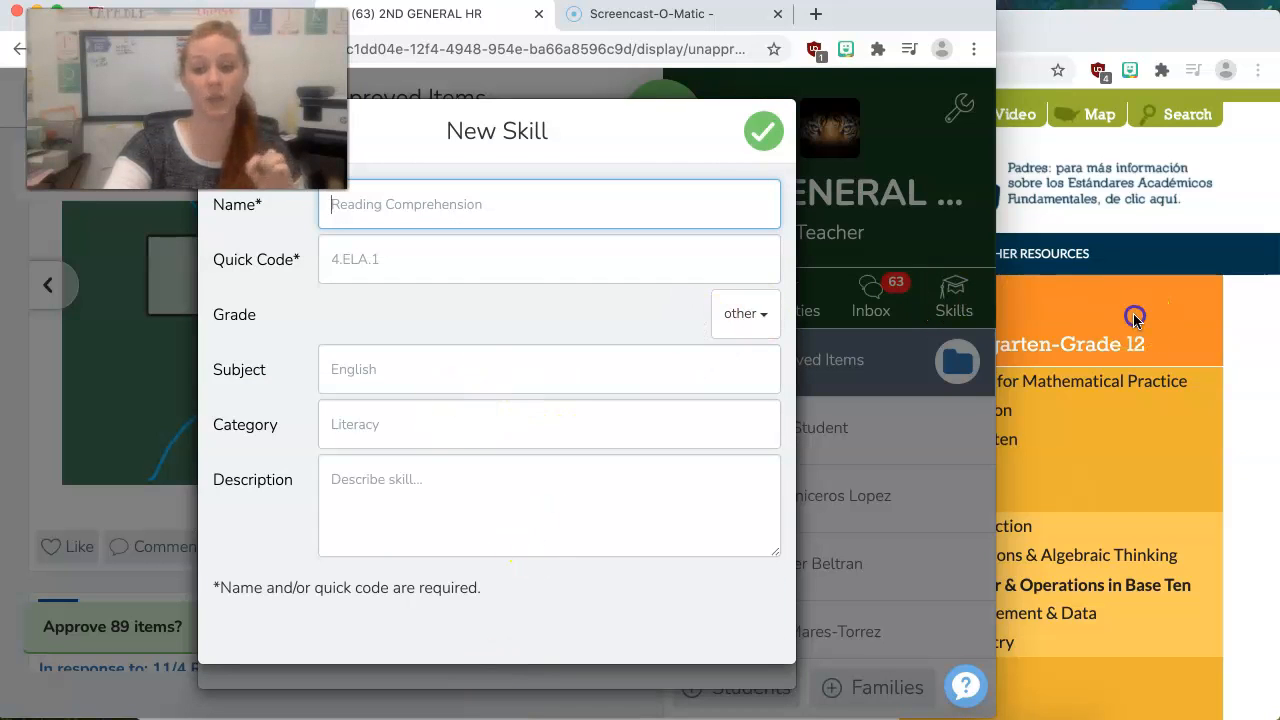
left_click(1004, 616)
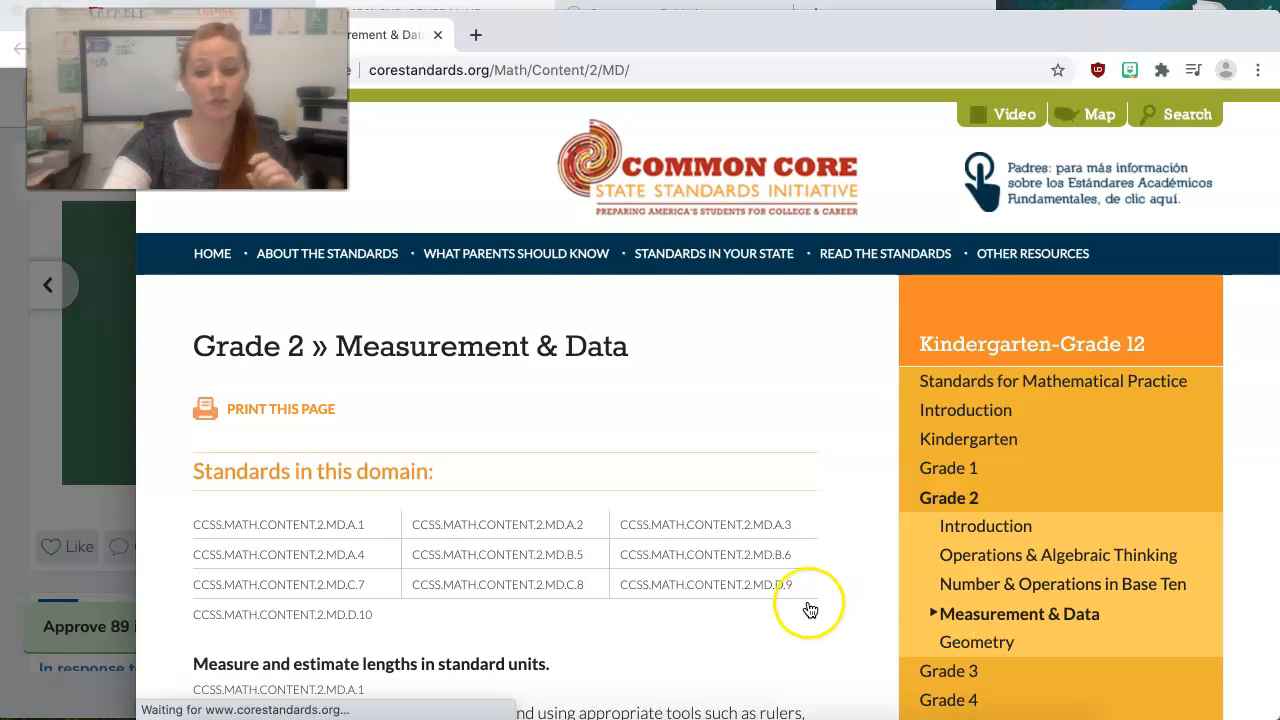
scroll(742, 640, "down", 5)
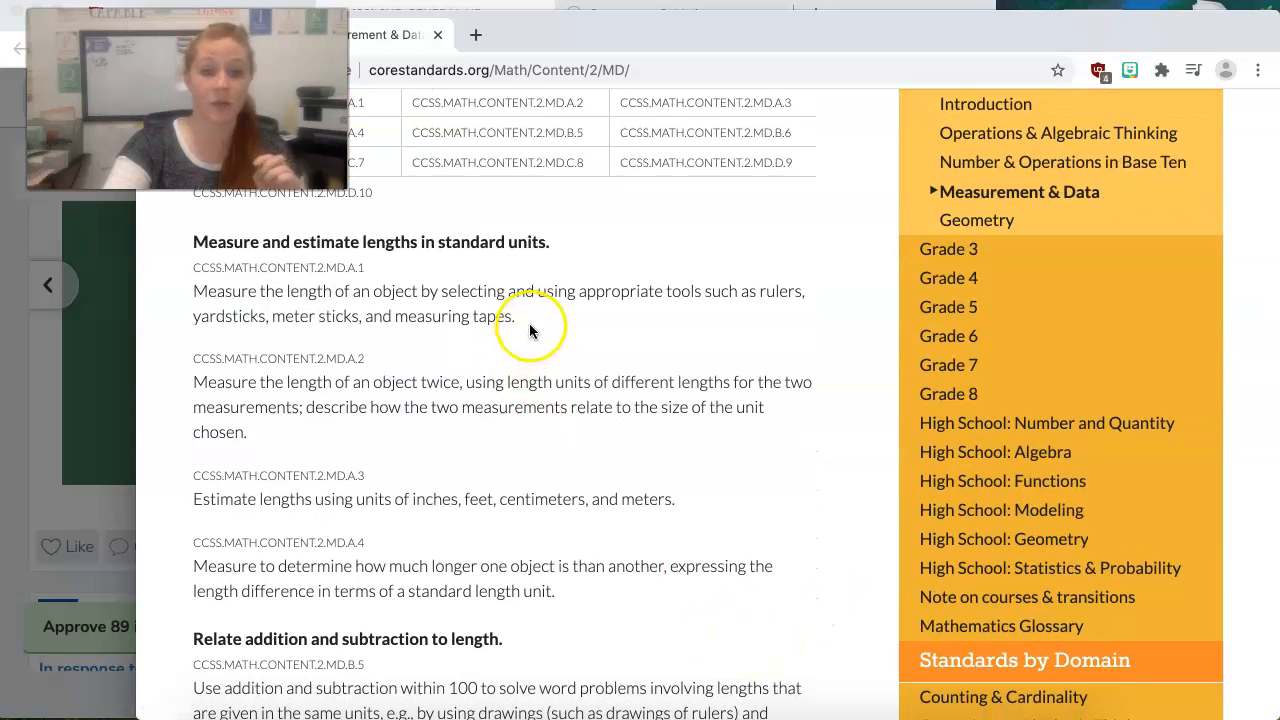
Step: Copy the full text of standard 2.MD.A.1 from the Common Core page into the new skill's description
triple_click(221, 294)
key("super+c")
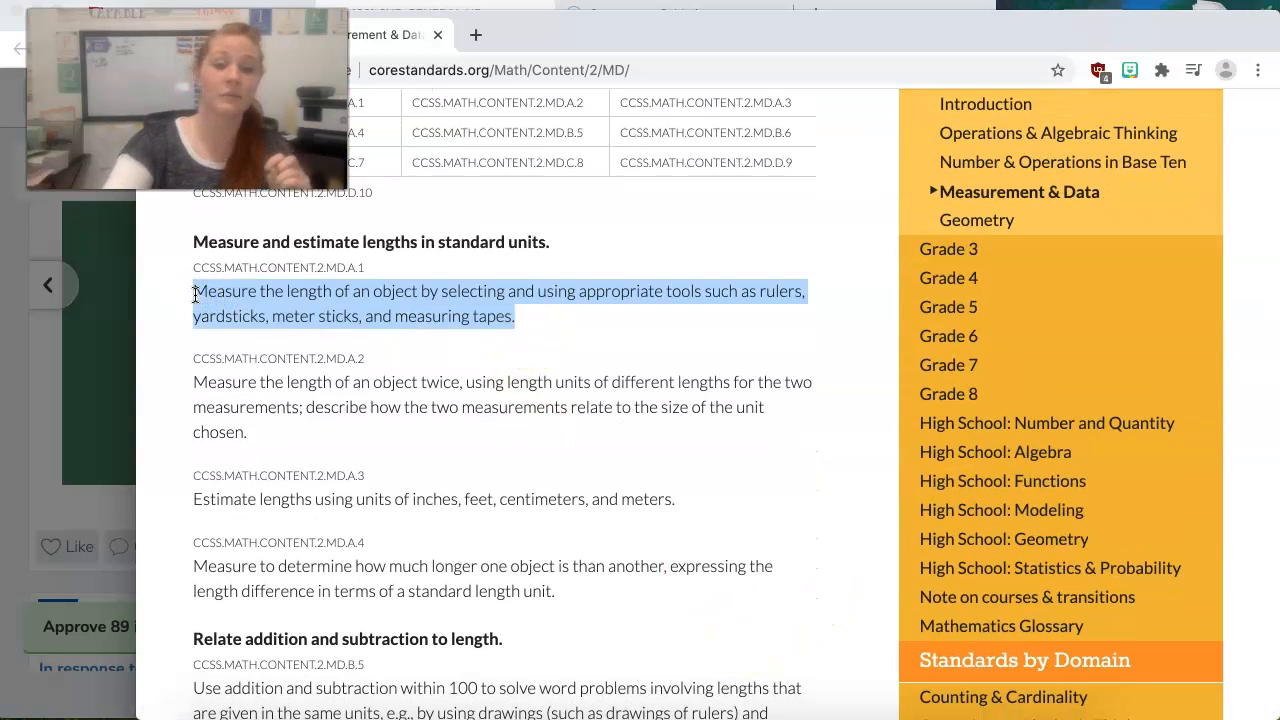
left_click(110, 448)
left_click(363, 485)
key("super+v")
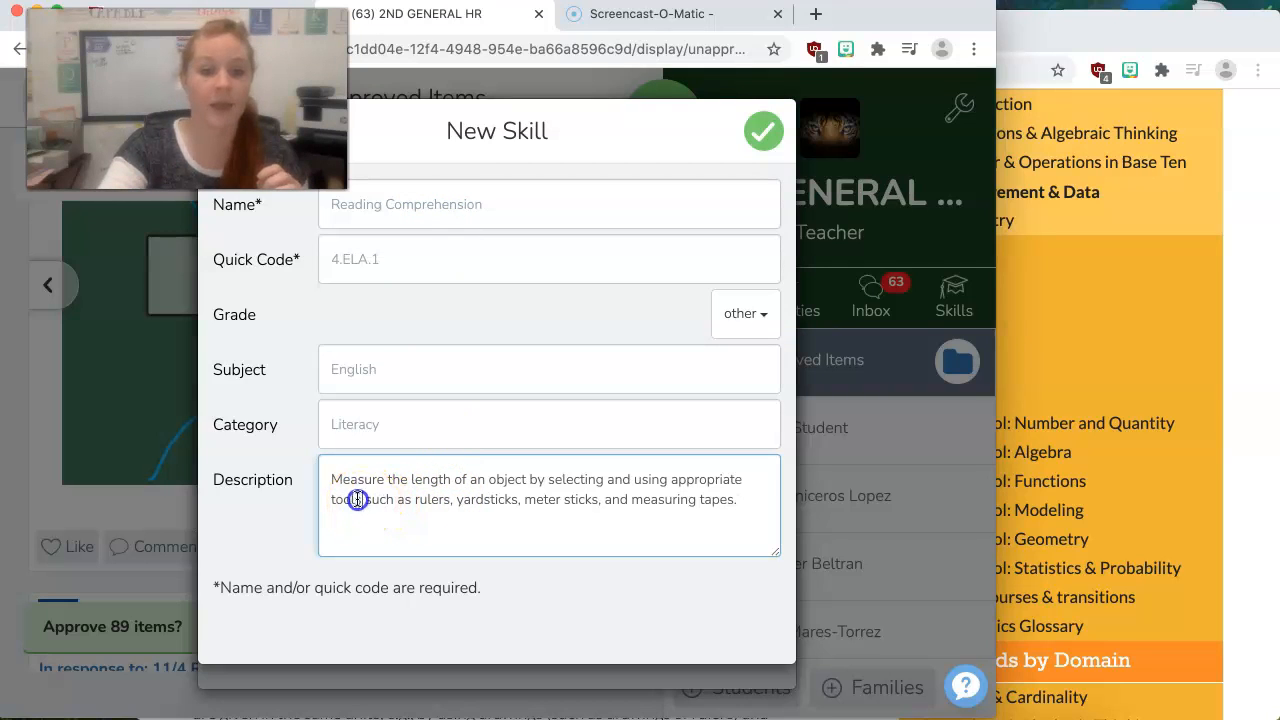
Step: Name the skill "Measure the length of an object by selecting and using appropriate tools." by reusing the description's opening words
left_click_drag(361, 499, 334, 482)
key("super+c")
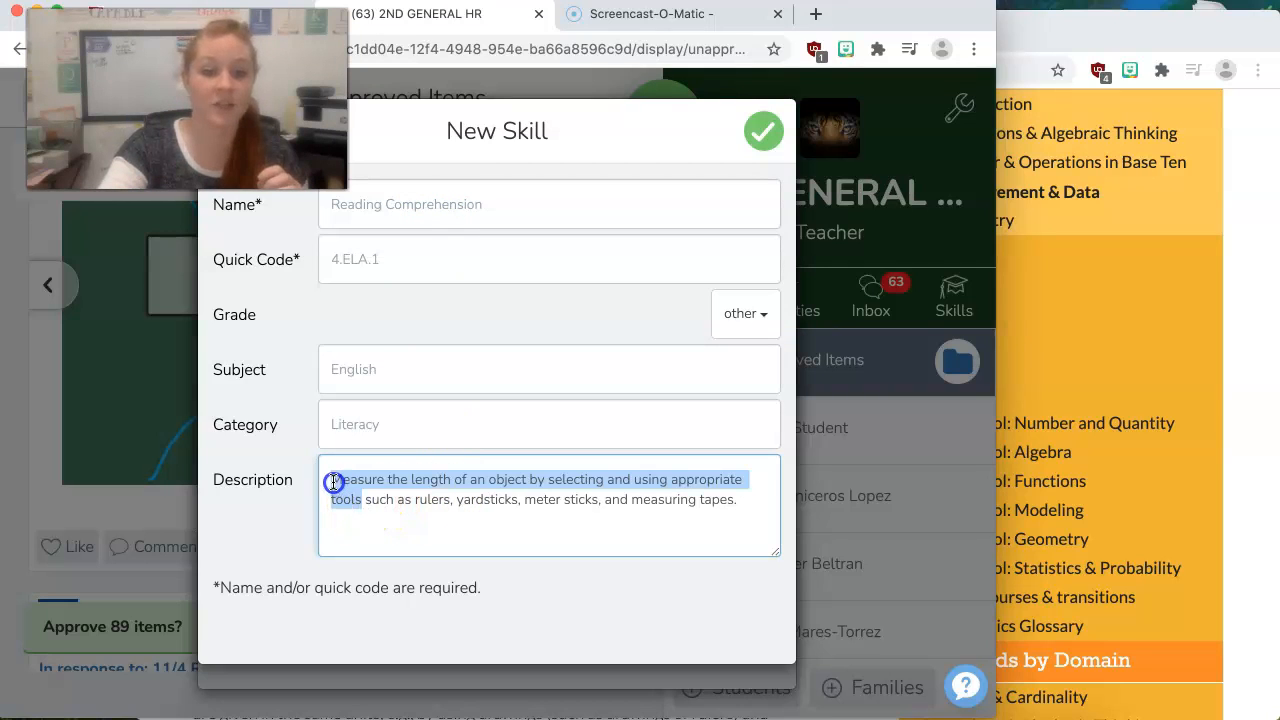
left_click(339, 197)
key("super+v")
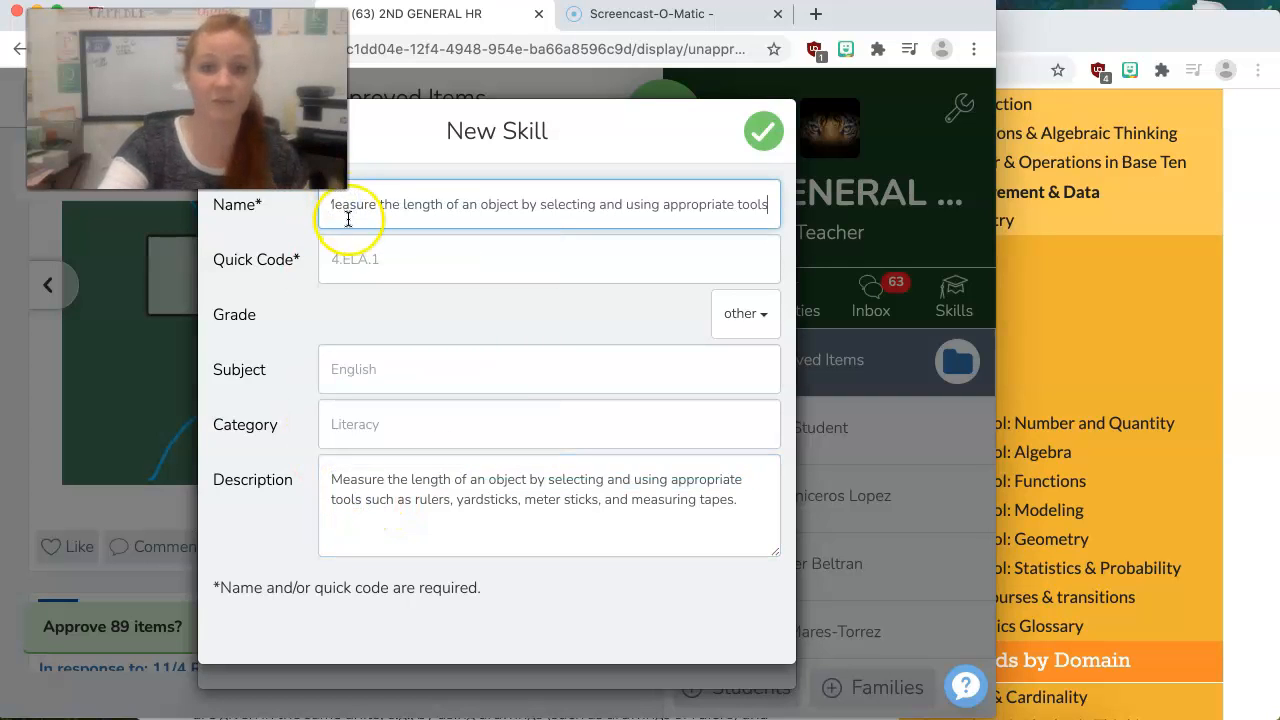
type(".")
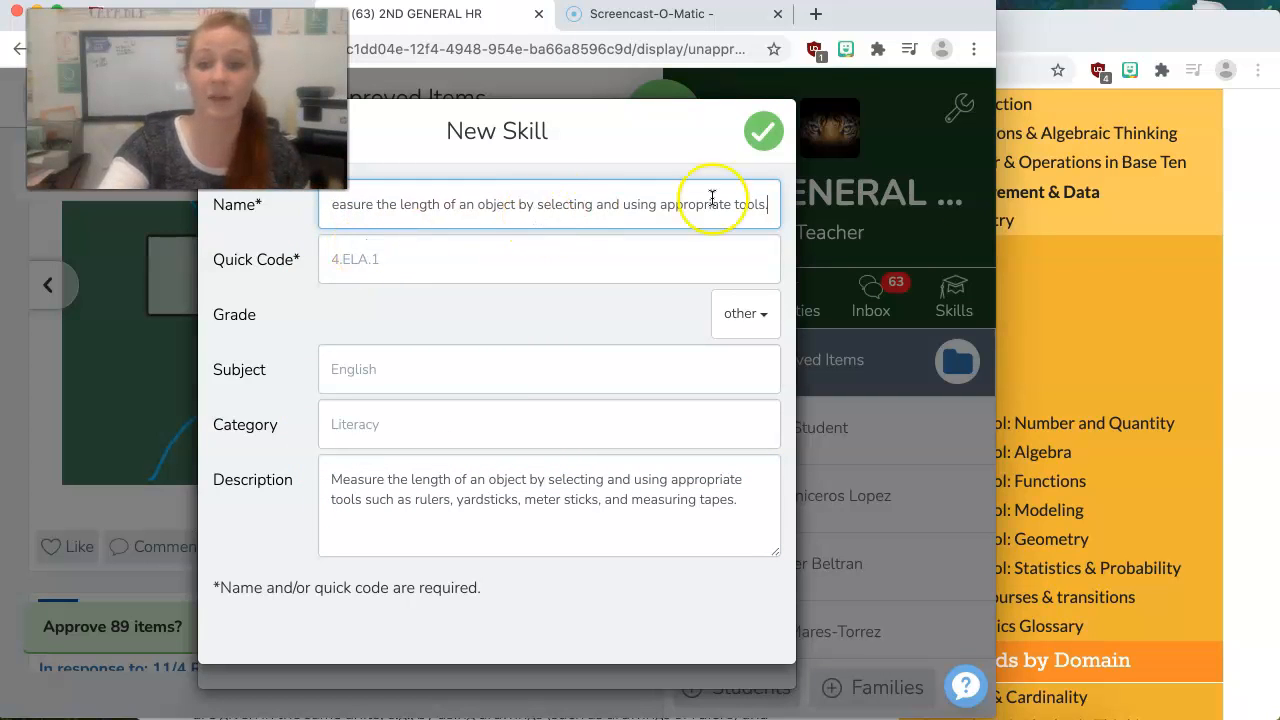
Step: Look up the standard's code on the Common Core page and enter 2.MD.A.1 as the skill's quick code
left_click(1078, 310)
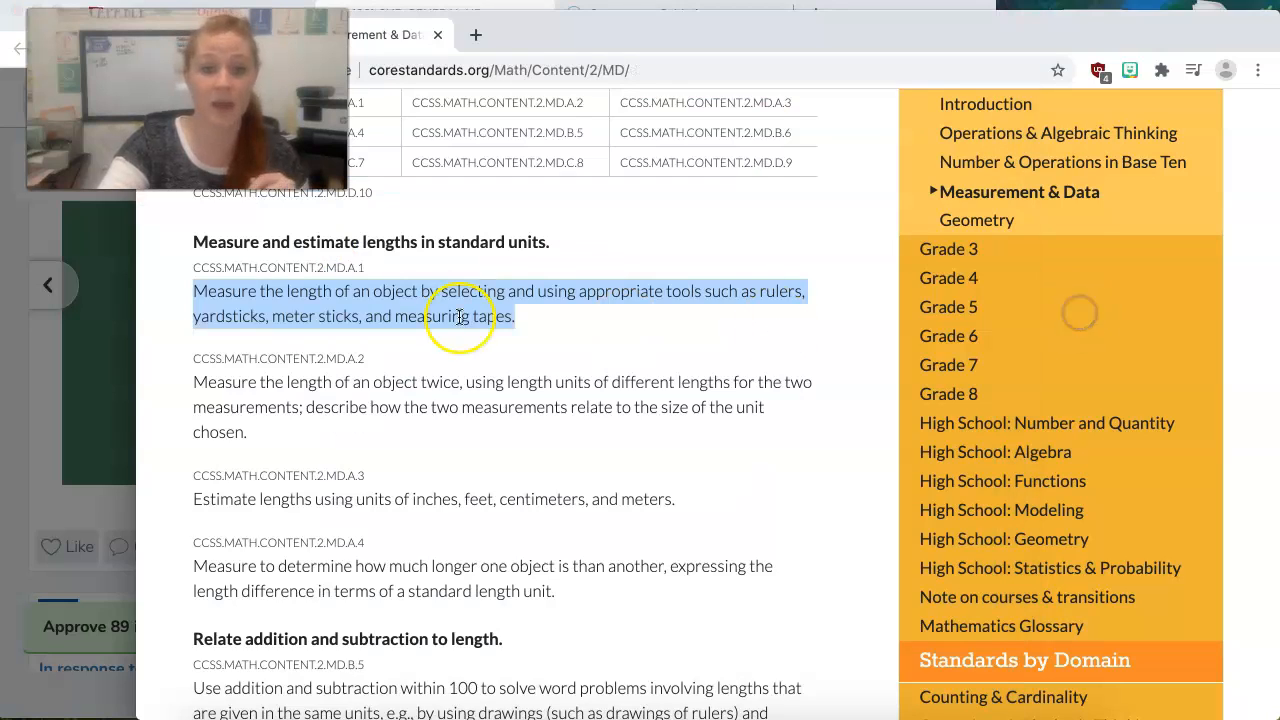
left_click(373, 268)
left_click_drag(373, 268, 190, 268)
left_click(104, 355)
left_click(427, 260)
type("2.MD.A.1")
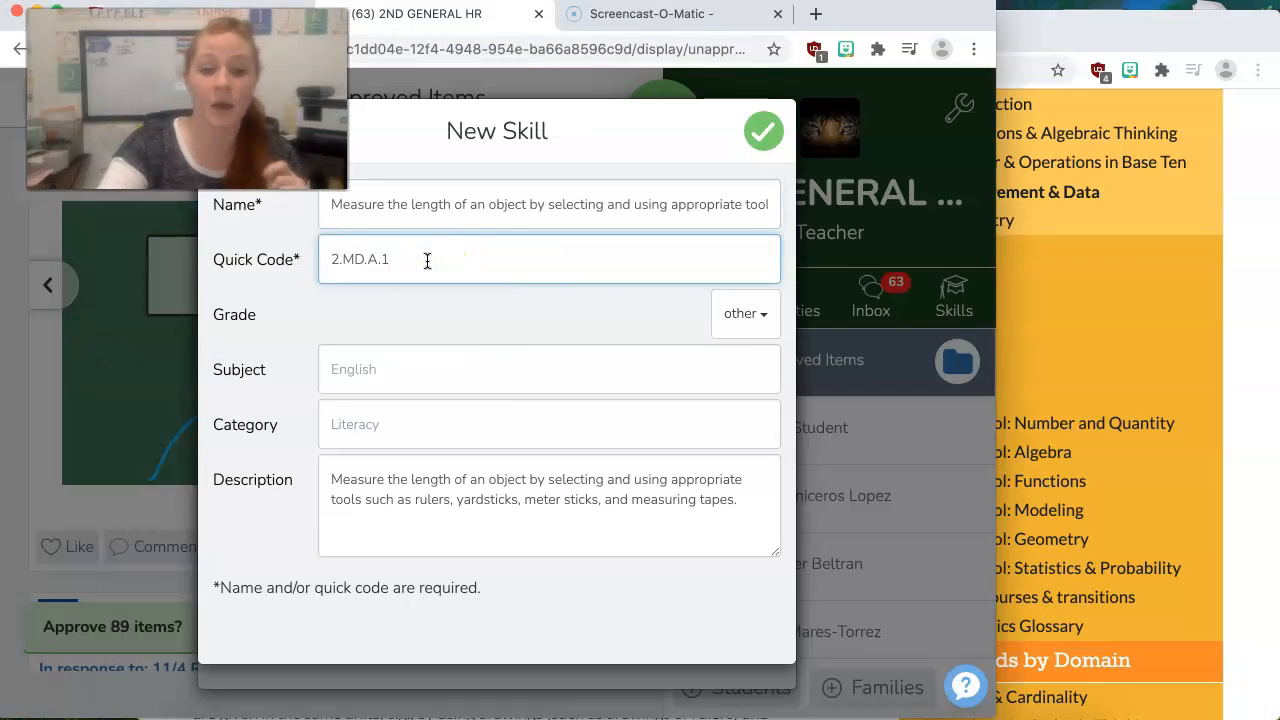
Step: Set the skill's grade to 2, subject to Measurement & Data and category to Math, and save it
left_click(745, 313)
left_click(722, 450)
left_click(426, 380)
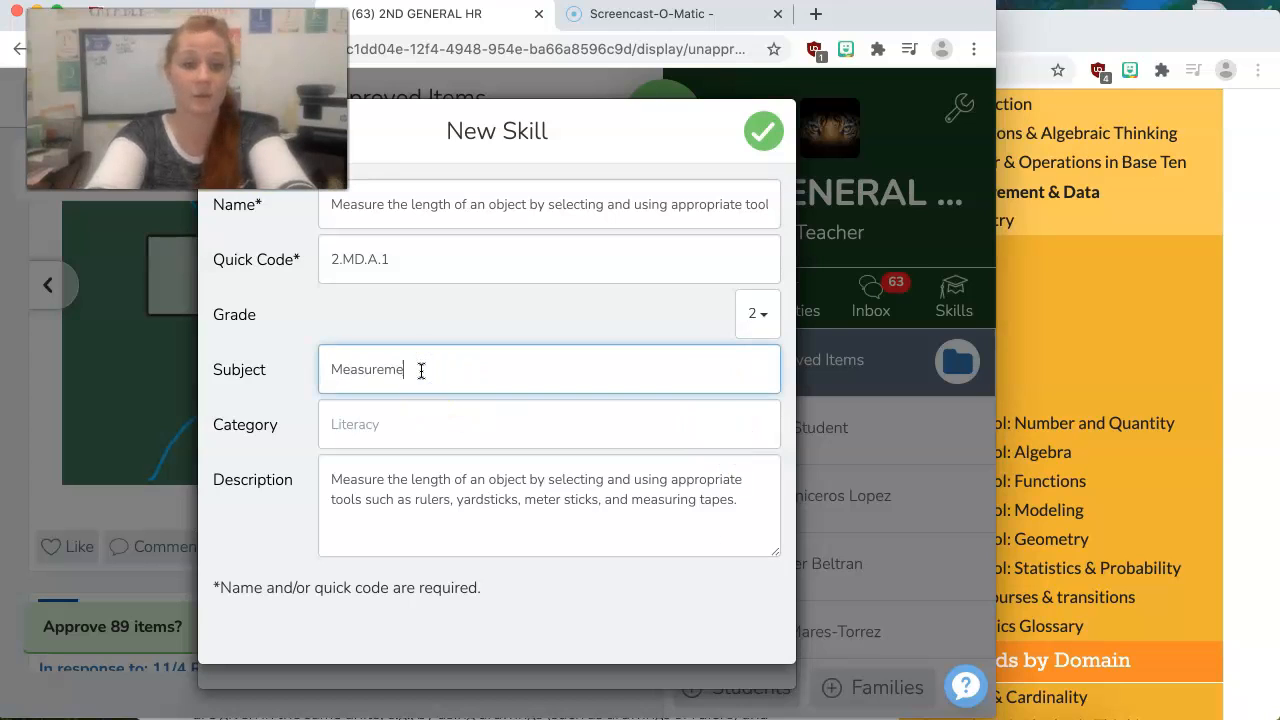
left_click(372, 425)
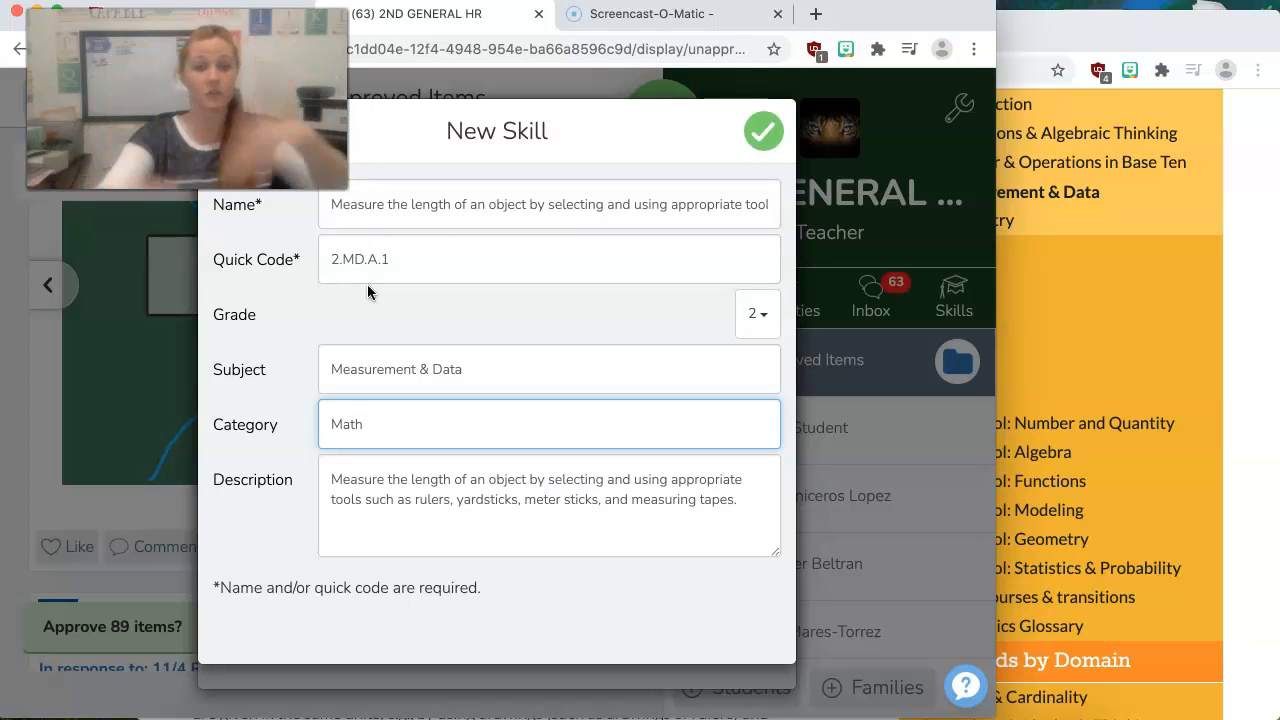
left_click(766, 124)
scroll(394, 497, "down", 10)
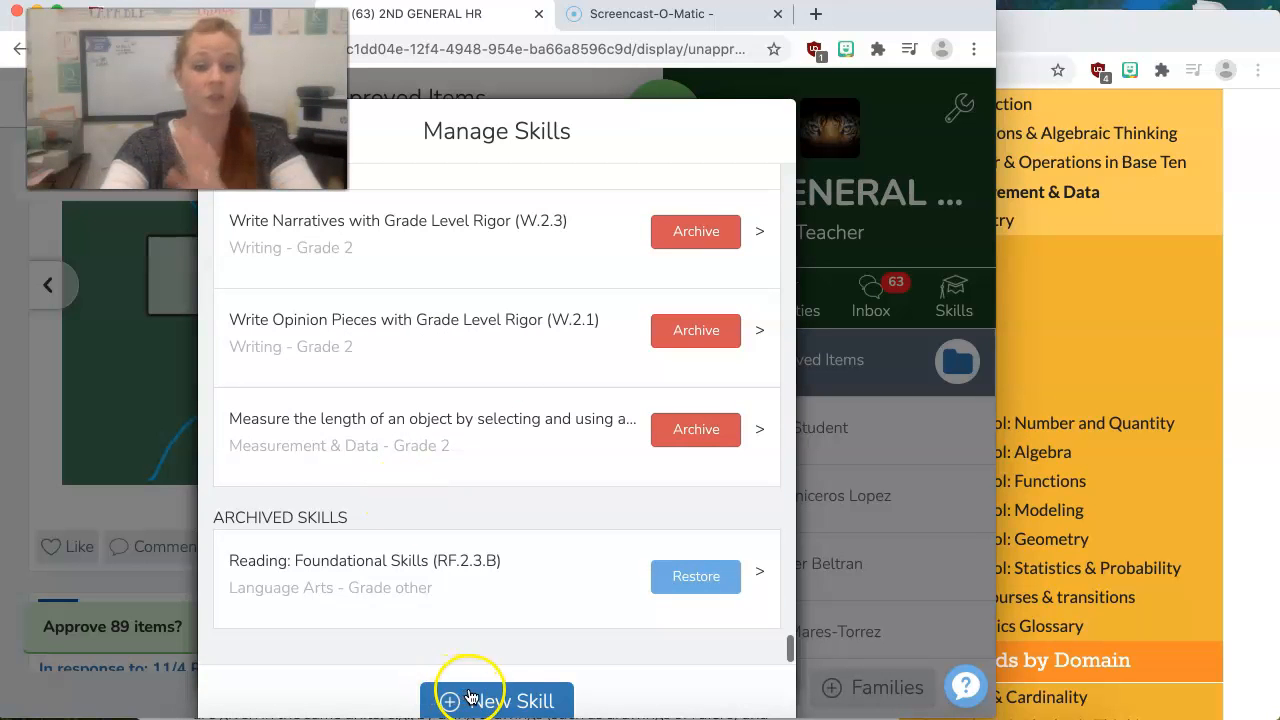
Step: Start another new skill and copy the full text of standard 2.MD.A.2 from the Common Core page into its description
left_click(470, 697)
left_click(1034, 337)
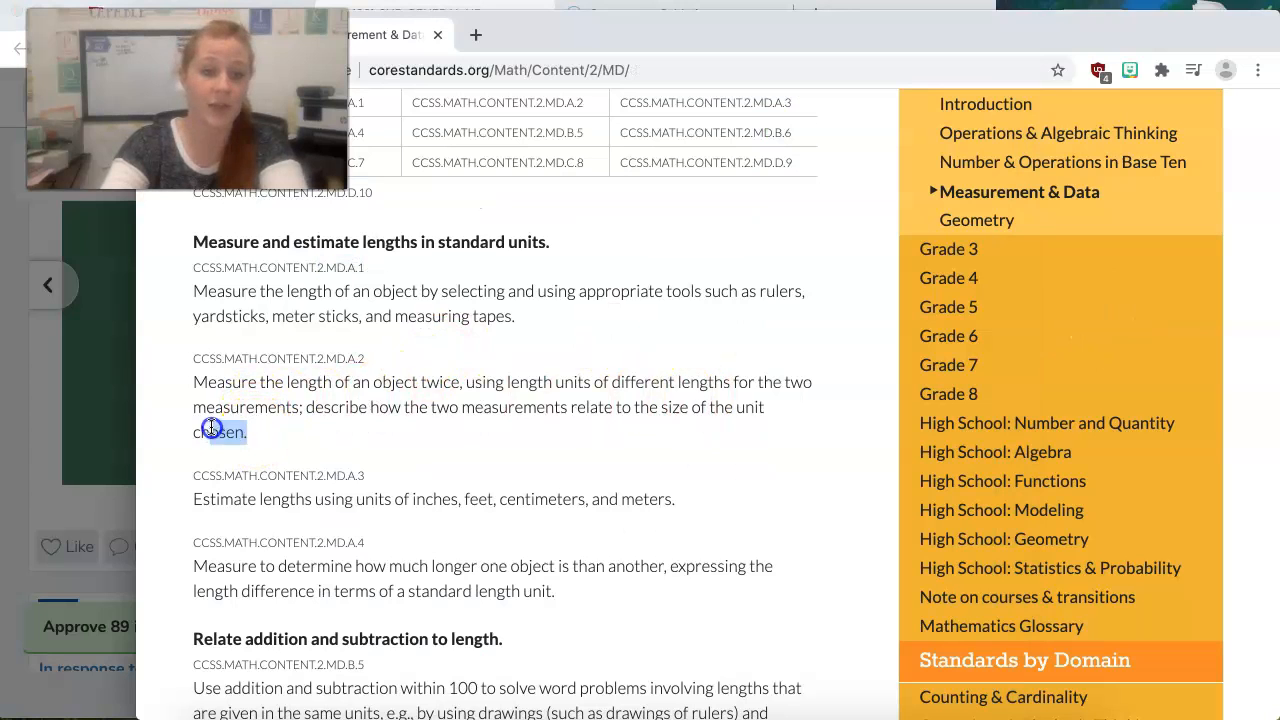
left_click_drag(248, 433, 193, 393)
key("super+c")
left_click(86, 357)
left_click(343, 478)
key("super+v")
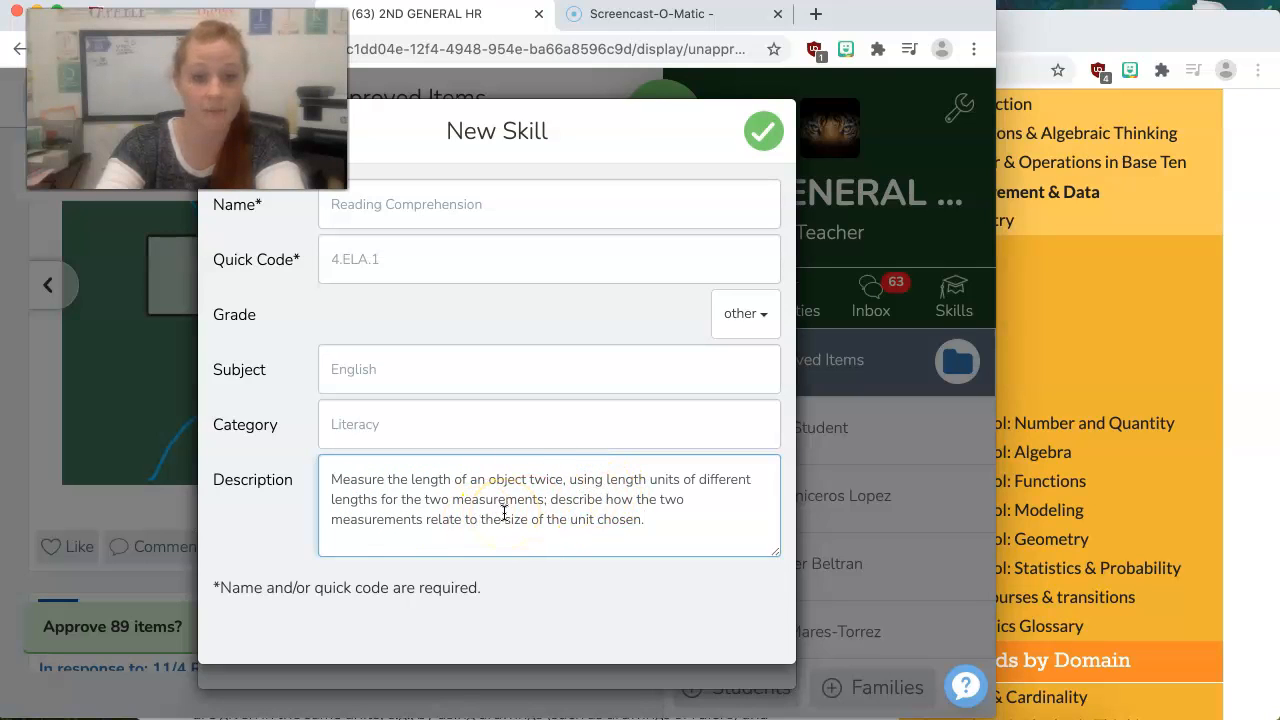
Step: Copy "Measure the length of an object twice" from the description into the skill's name
left_click_drag(560, 479, 343, 480)
key("ctrl+c")
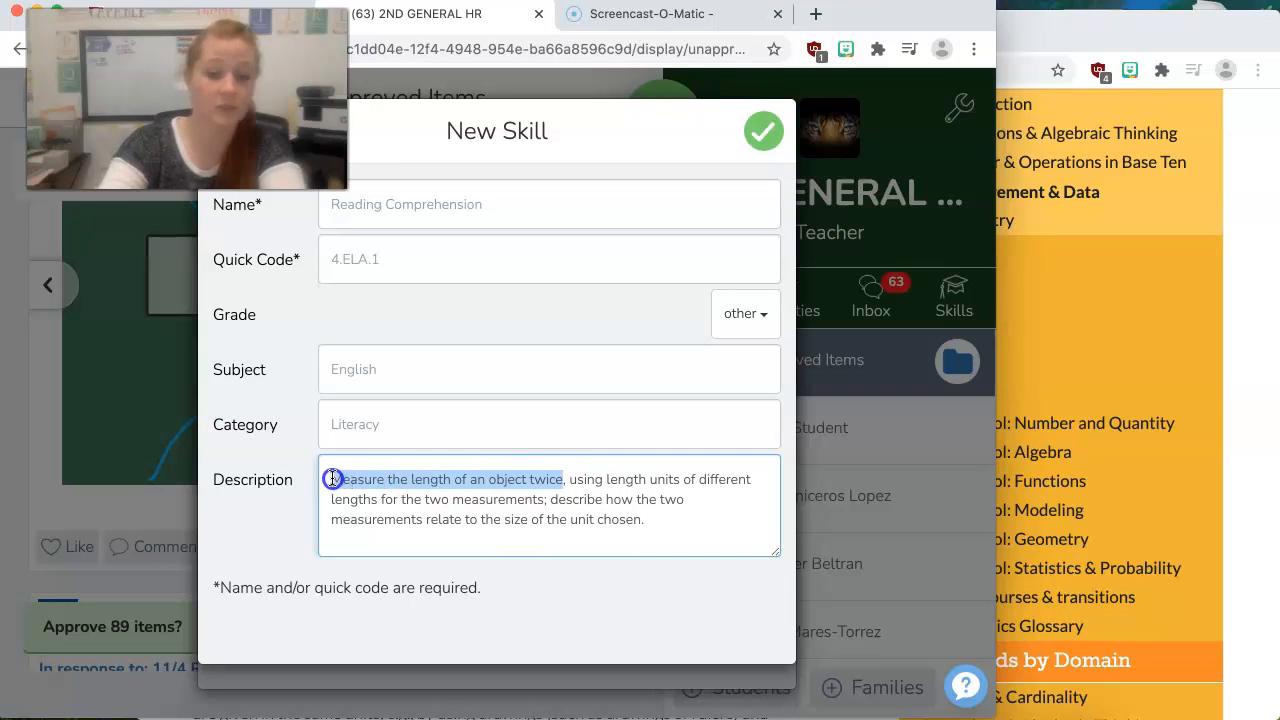
left_click(351, 205)
key("ctrl+v")
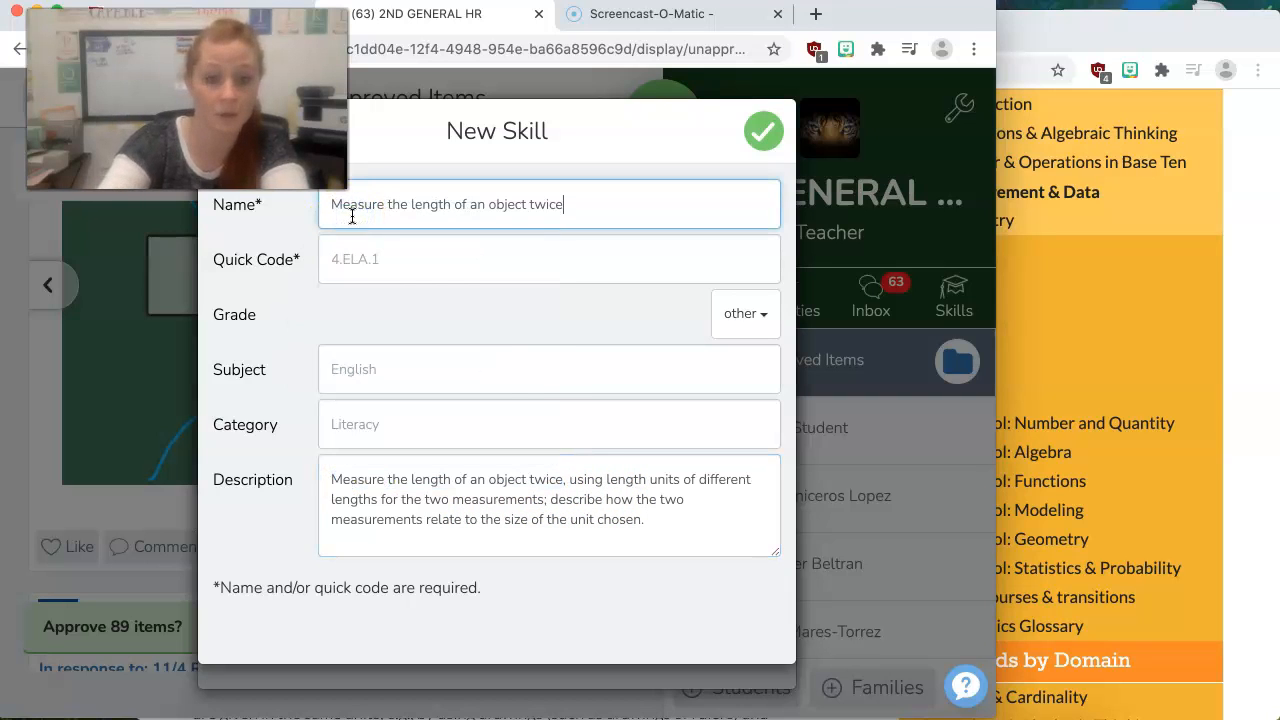
Step: Extend the skill's name with "describe how the two measurements relate to the size of the unit chosen." from the description
left_click(623, 515)
left_click_drag(623, 515, 561, 499)
key("super+c")
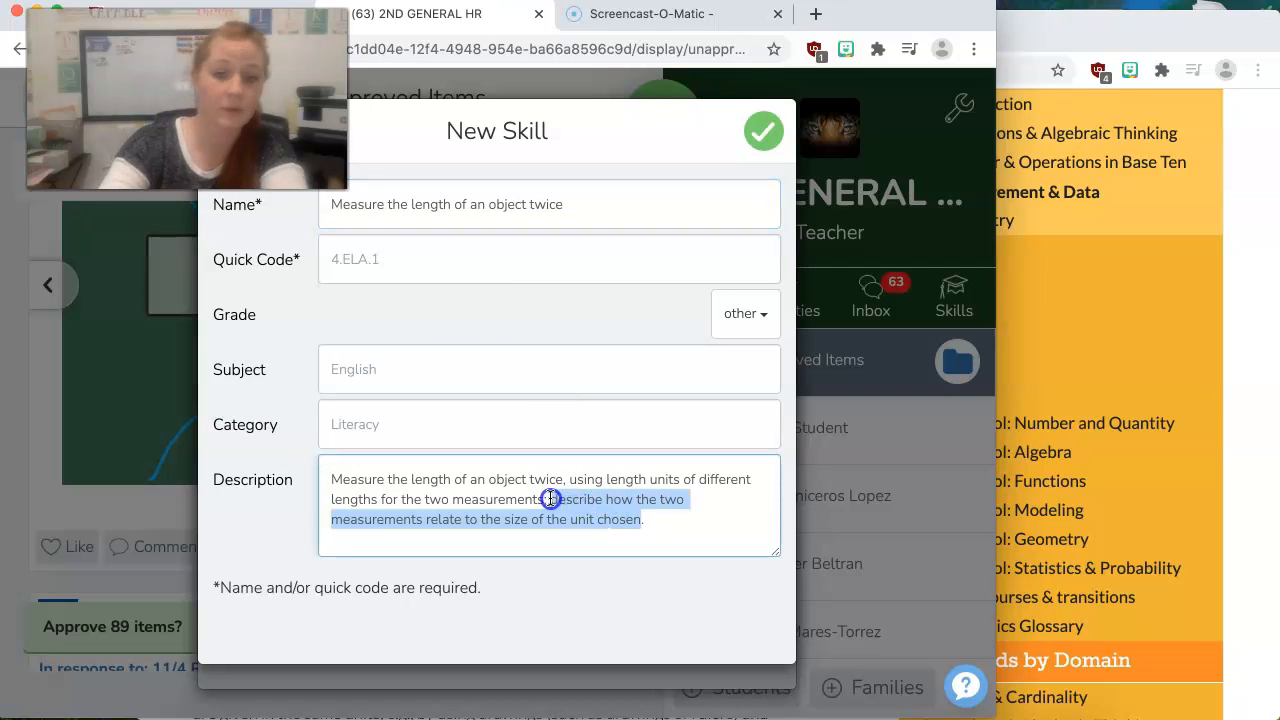
left_click(580, 213)
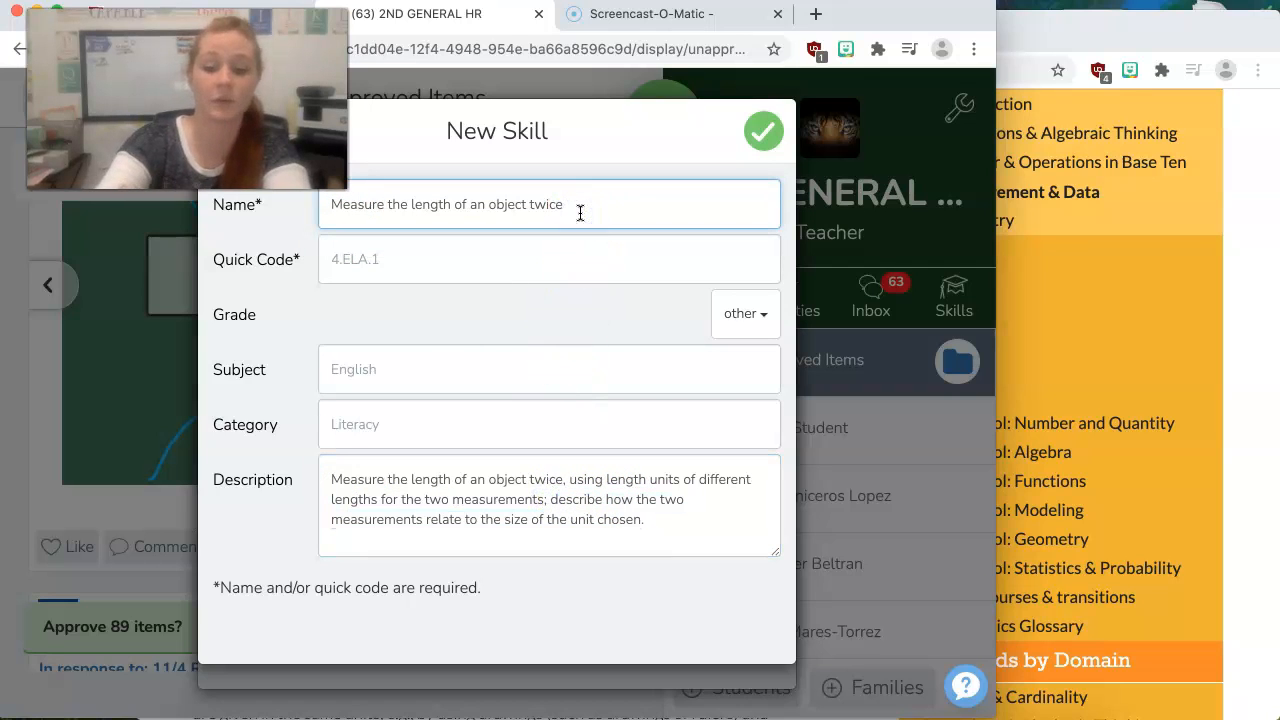
key("super+v")
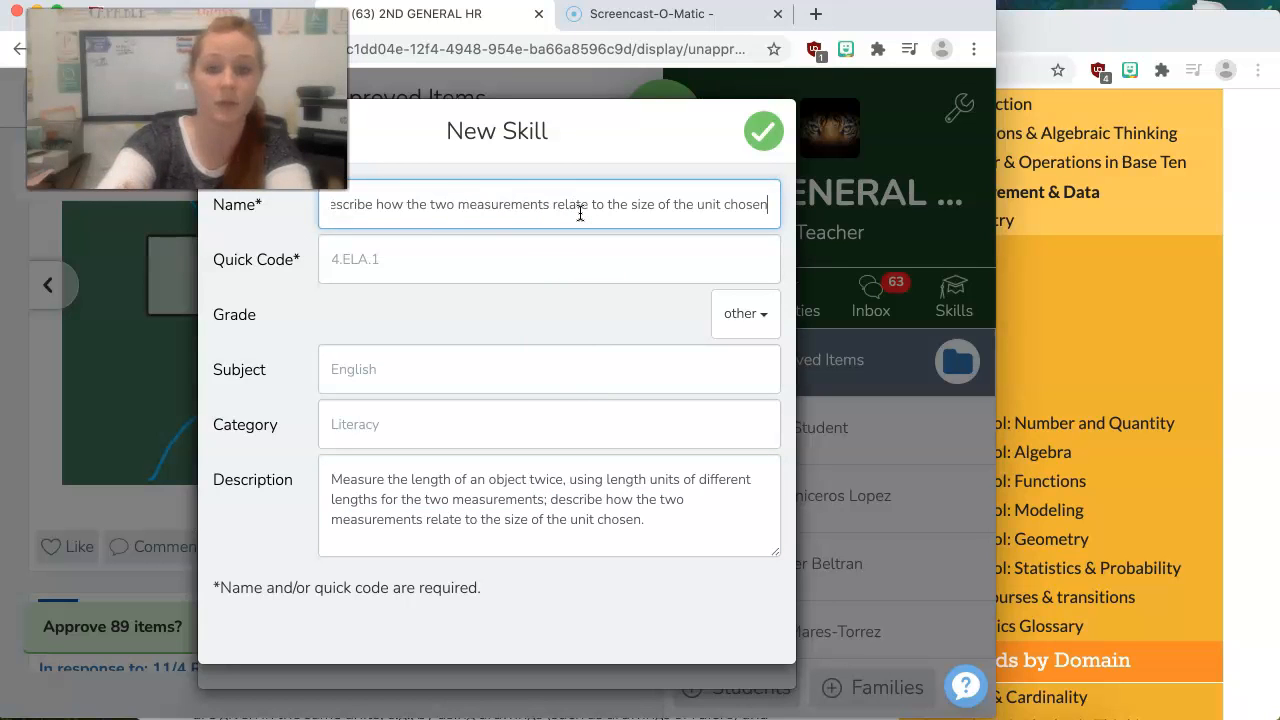
type(".")
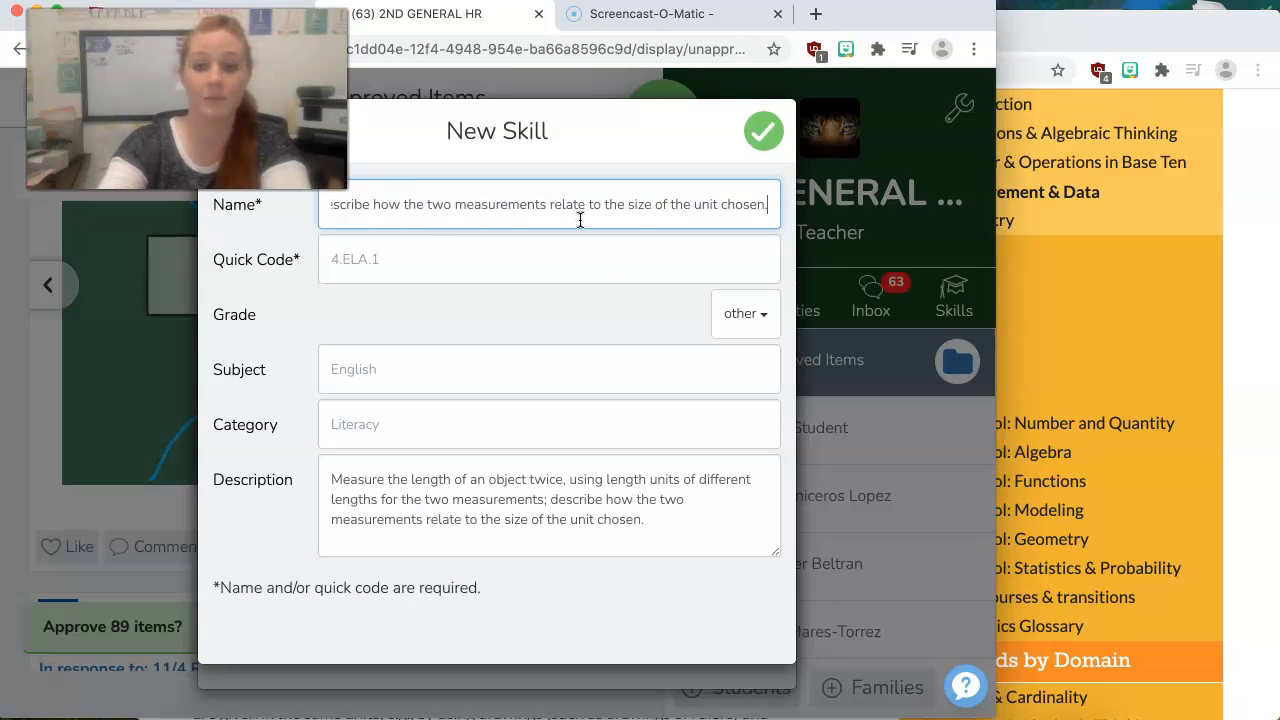
Step: Copy the code 2.MD.A.2 from the Common Core page into the new skill's quick code
left_click(504, 243)
key("super+grave")
left_click(379, 358)
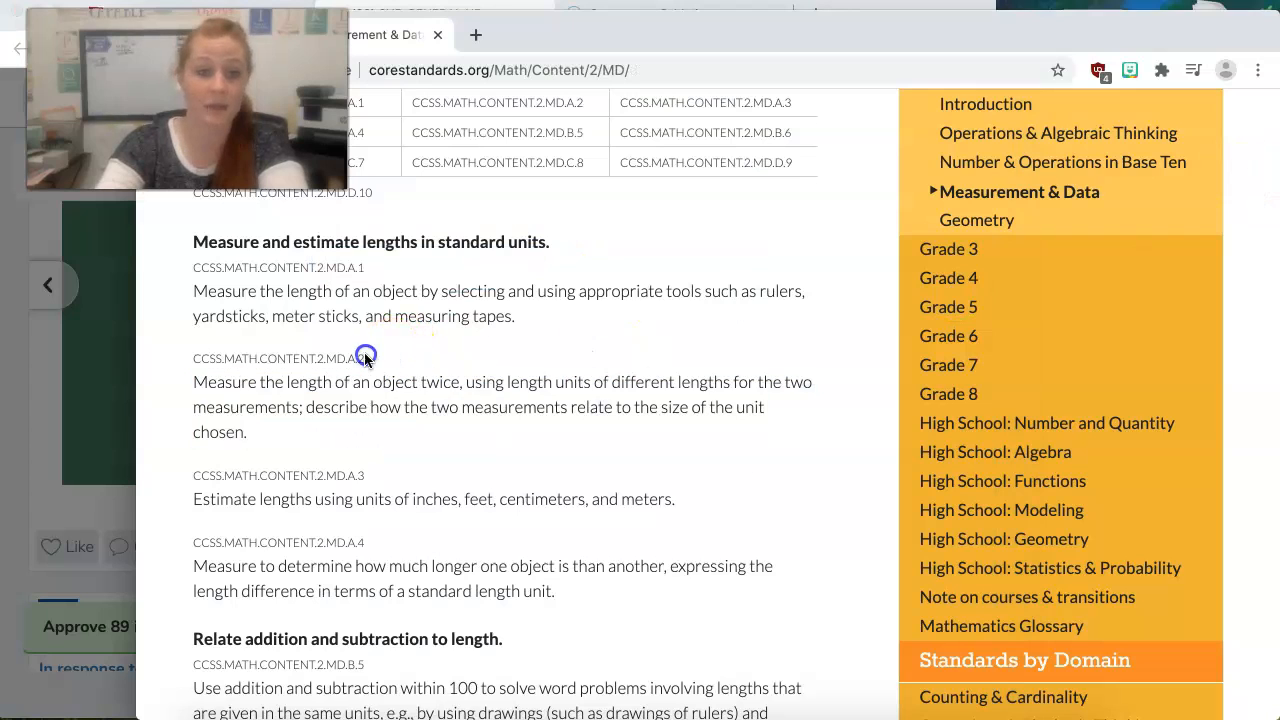
left_click_drag(379, 358, 329, 356)
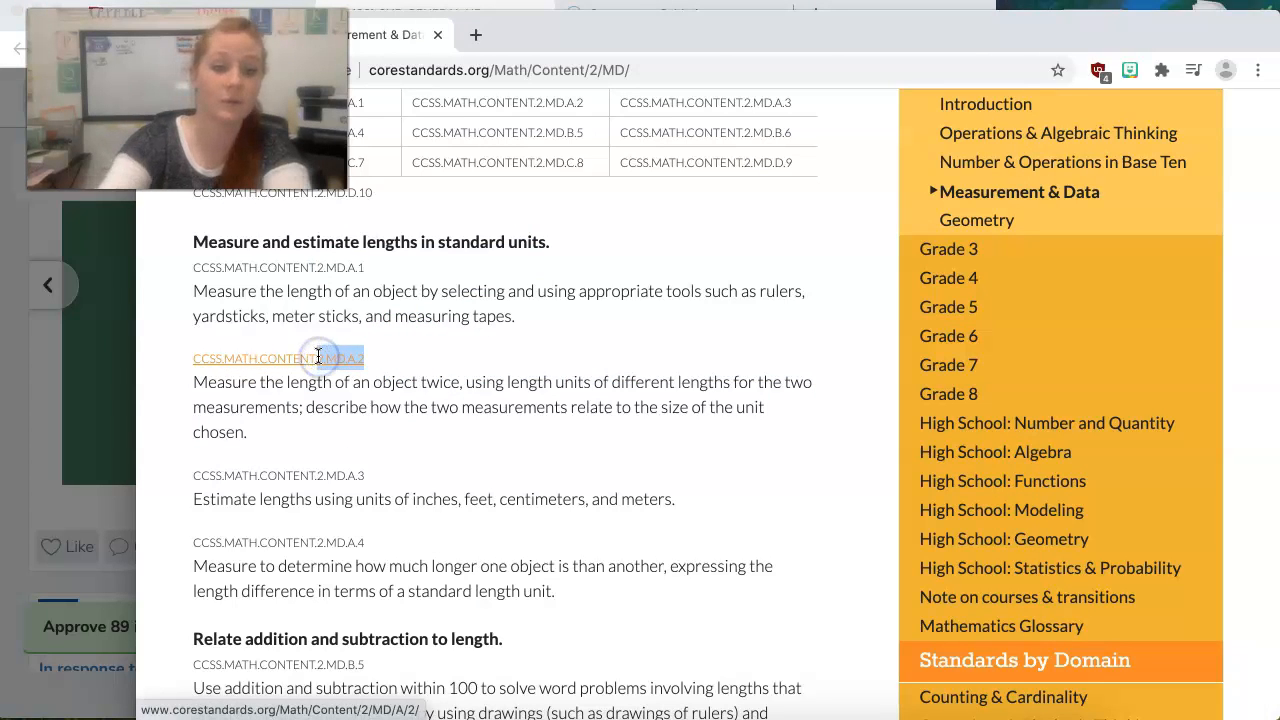
key("super+c")
left_click(86, 343)
left_click(400, 271)
key("super+v")
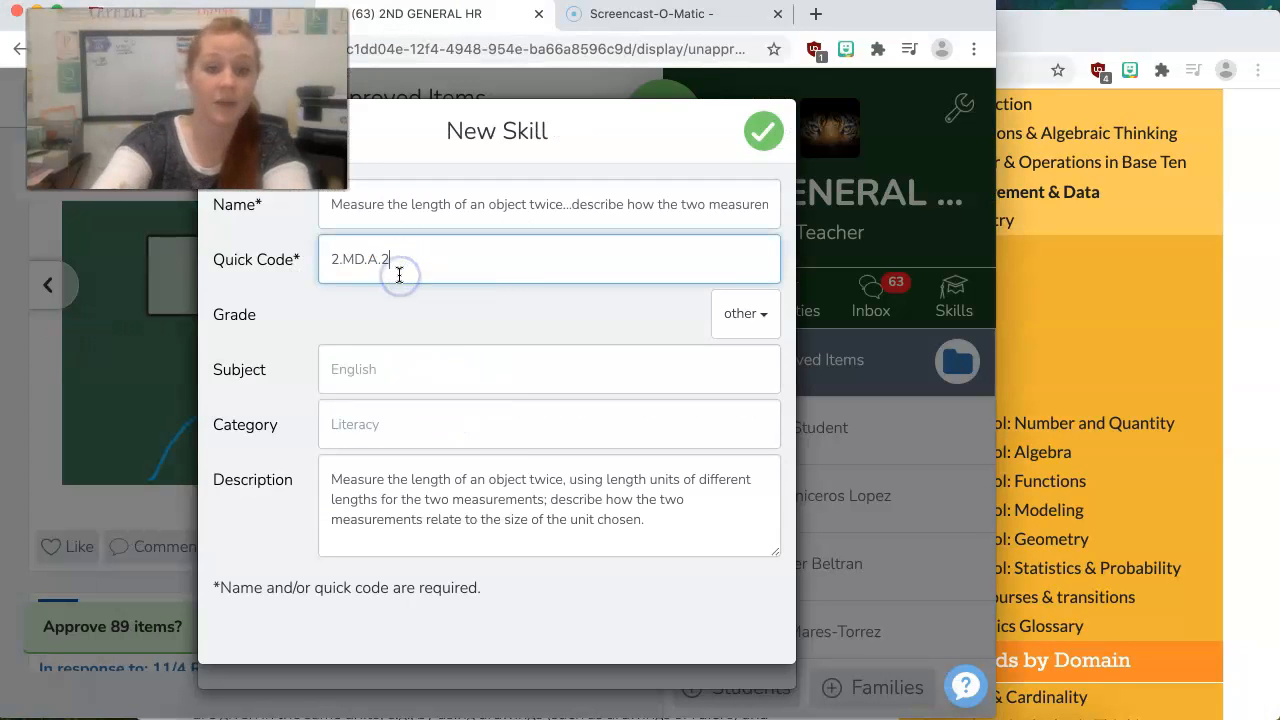
Step: Set the 2.MD.A.2 skill's grade to 2, subject to Measurement & Data and category to Math, and save it
left_click(729, 312)
left_click(737, 449)
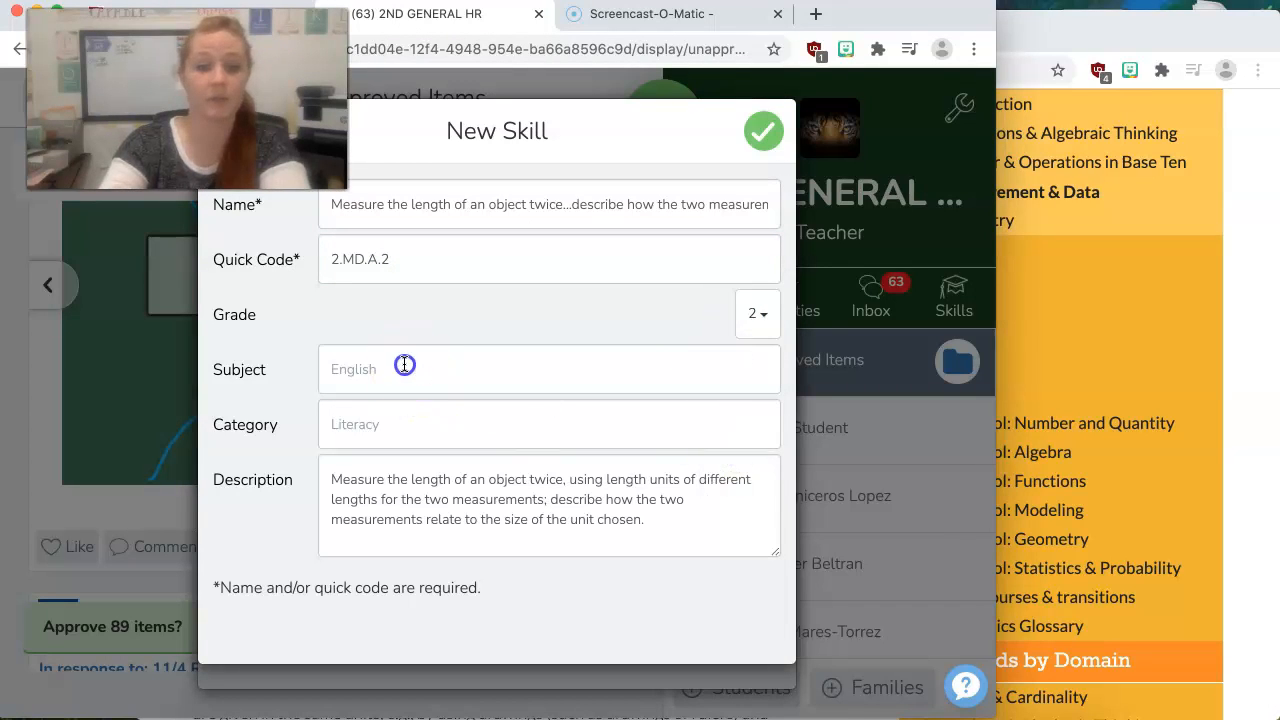
left_click(403, 365)
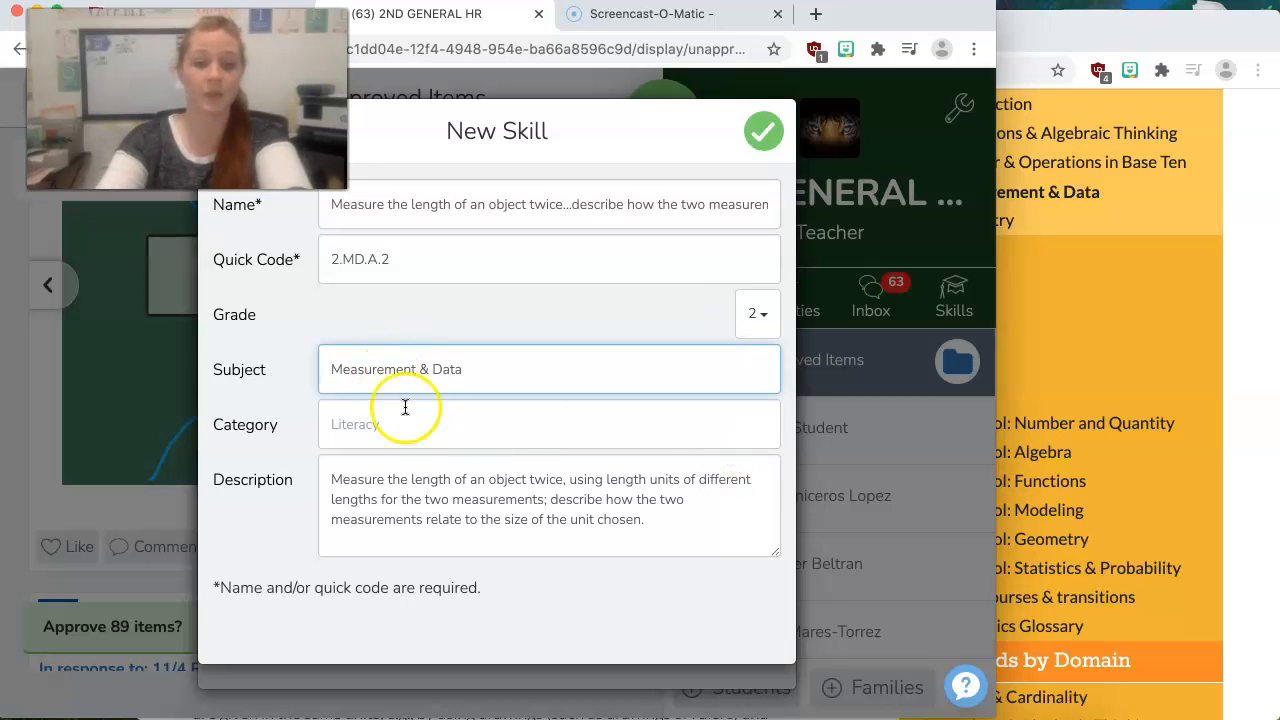
left_click(435, 424)
type("Math")
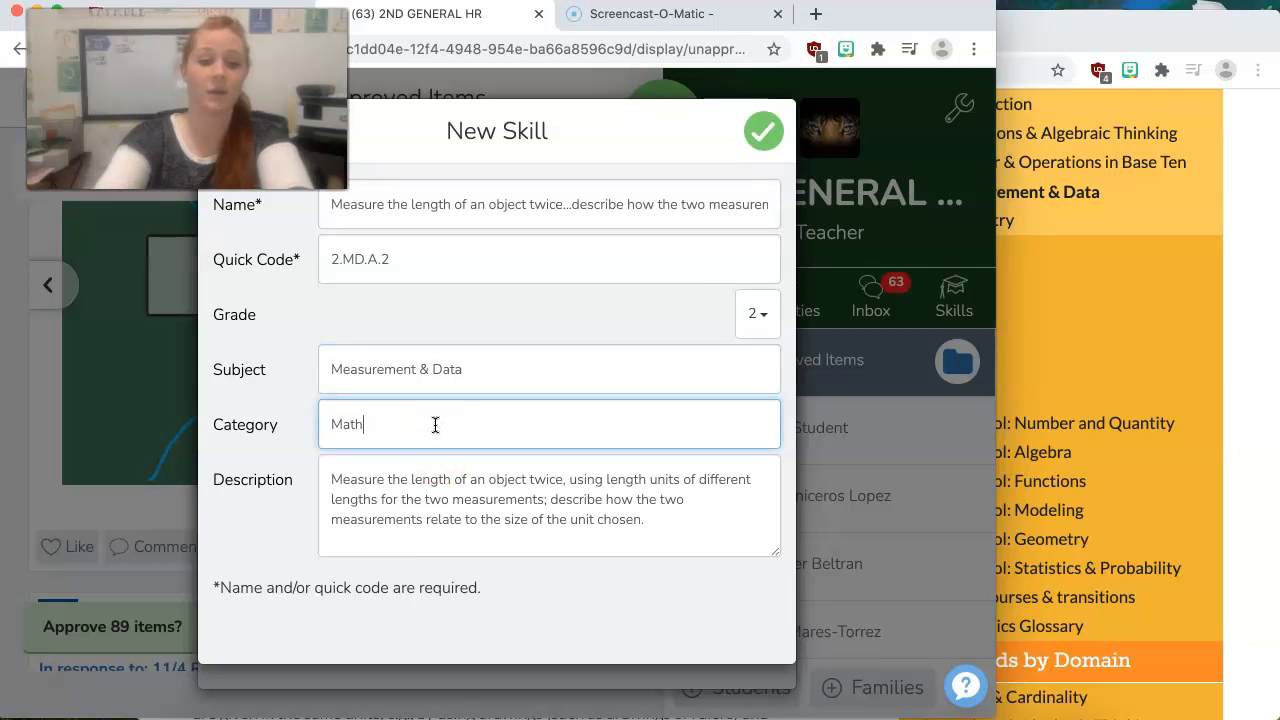
left_click(763, 133)
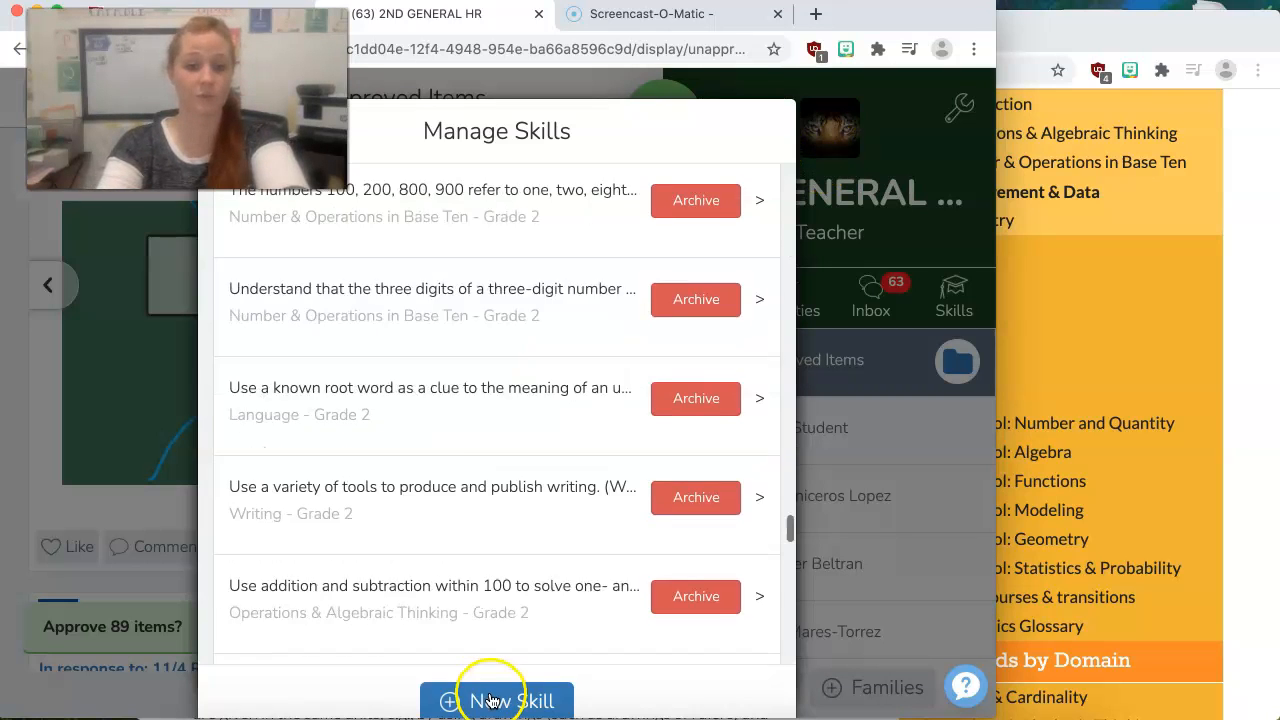
Step: Start another new skill and copy the full text of standard 2.MD.A.3 from the Common Core page into its name and description
left_click(490, 700)
left_click(1118, 436)
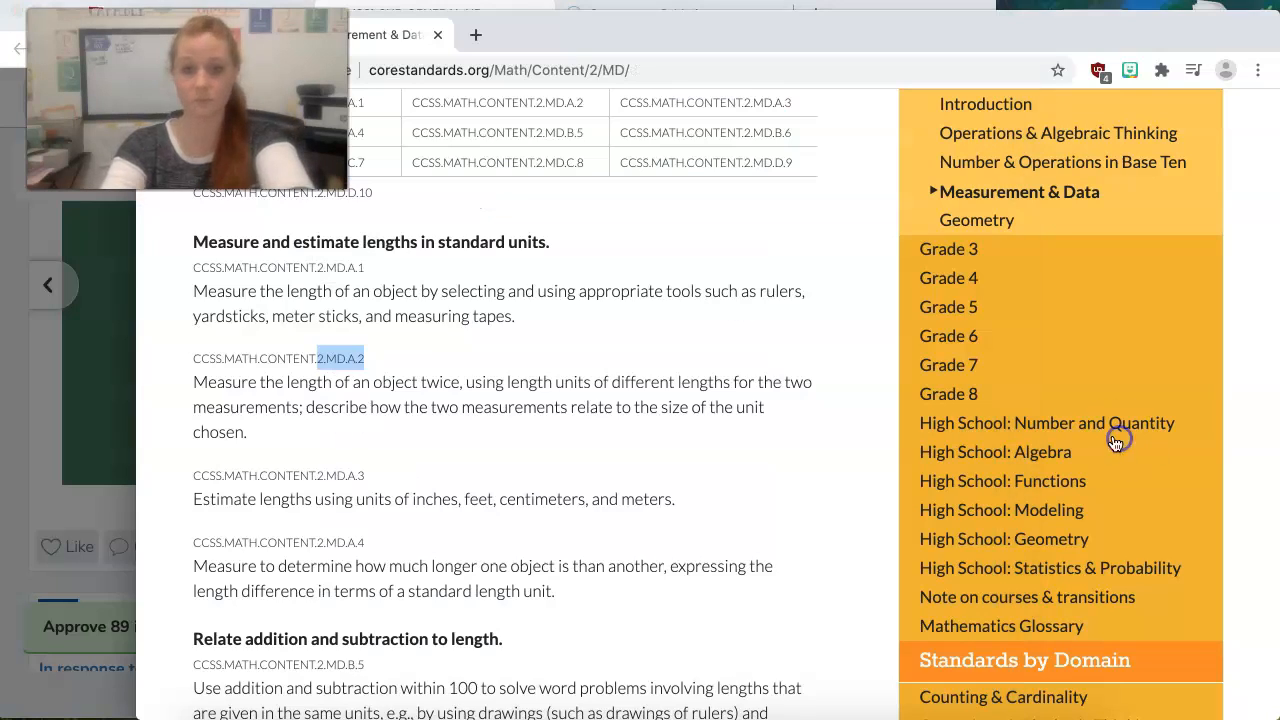
left_click(691, 505)
left_click_drag(691, 505, 224, 502)
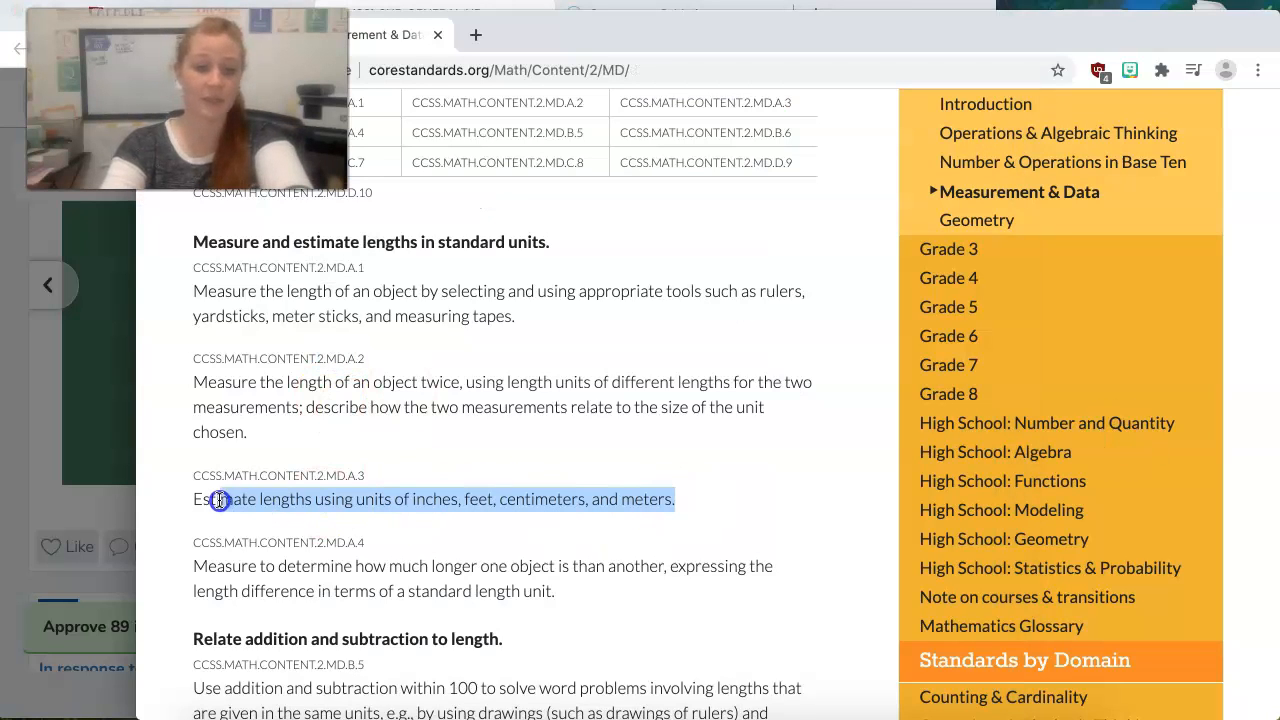
key("super+c")
left_click(23, 389)
left_click(437, 205)
key("super+v")
left_click(400, 474)
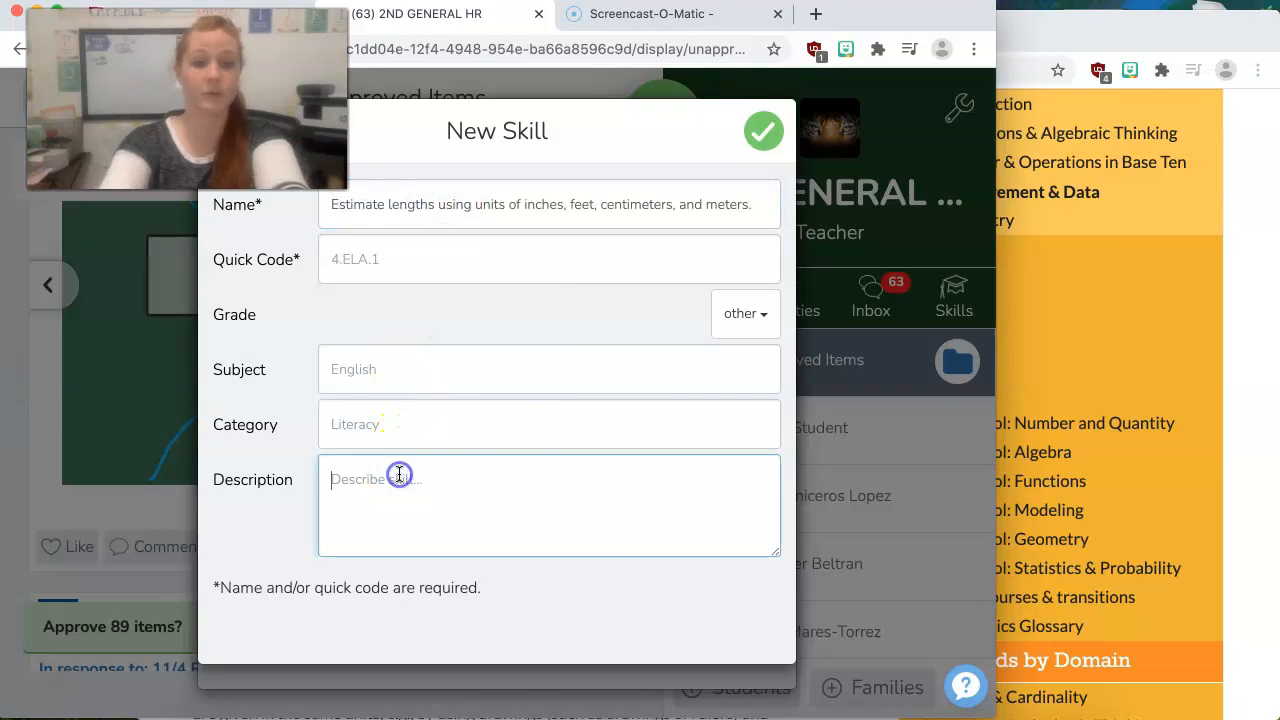
key("super+v")
Step: Copy the code 2.MD.A.3 from the Common Core page into the skill's quick code
left_click(1078, 303)
left_click_drag(370, 474, 322, 473)
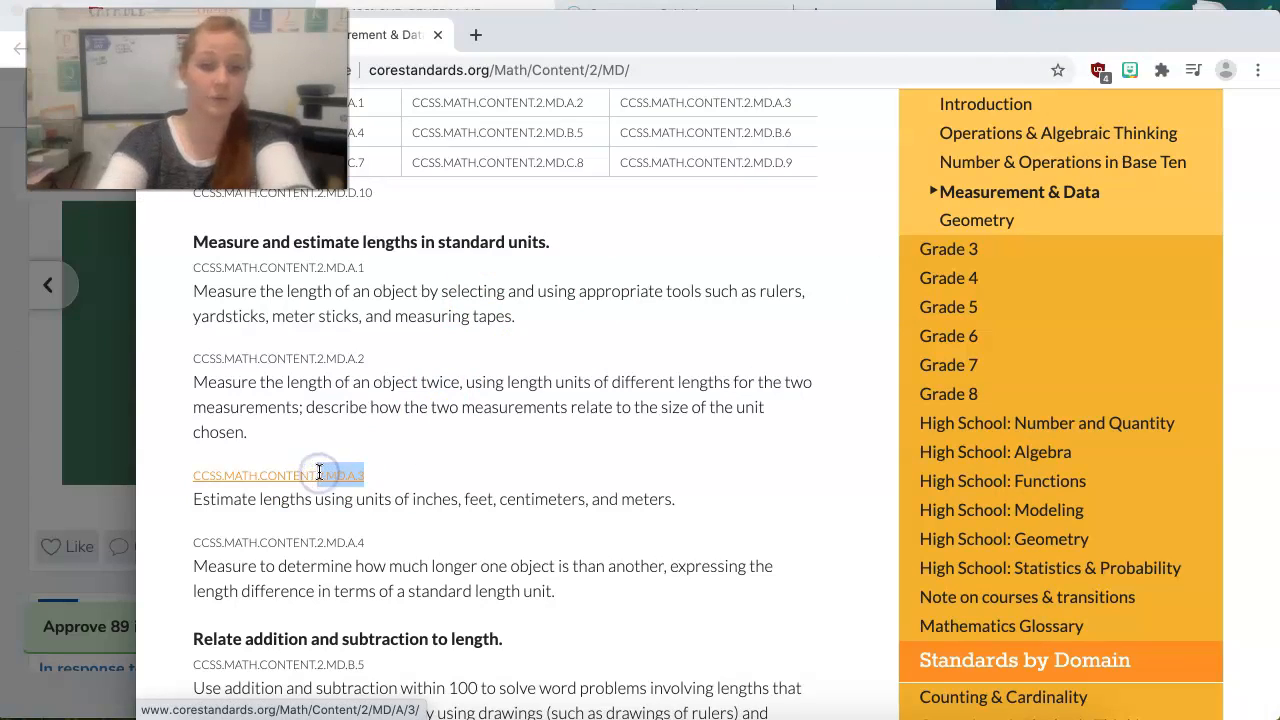
left_click(87, 398)
left_click(387, 256)
key("ctrl+v")
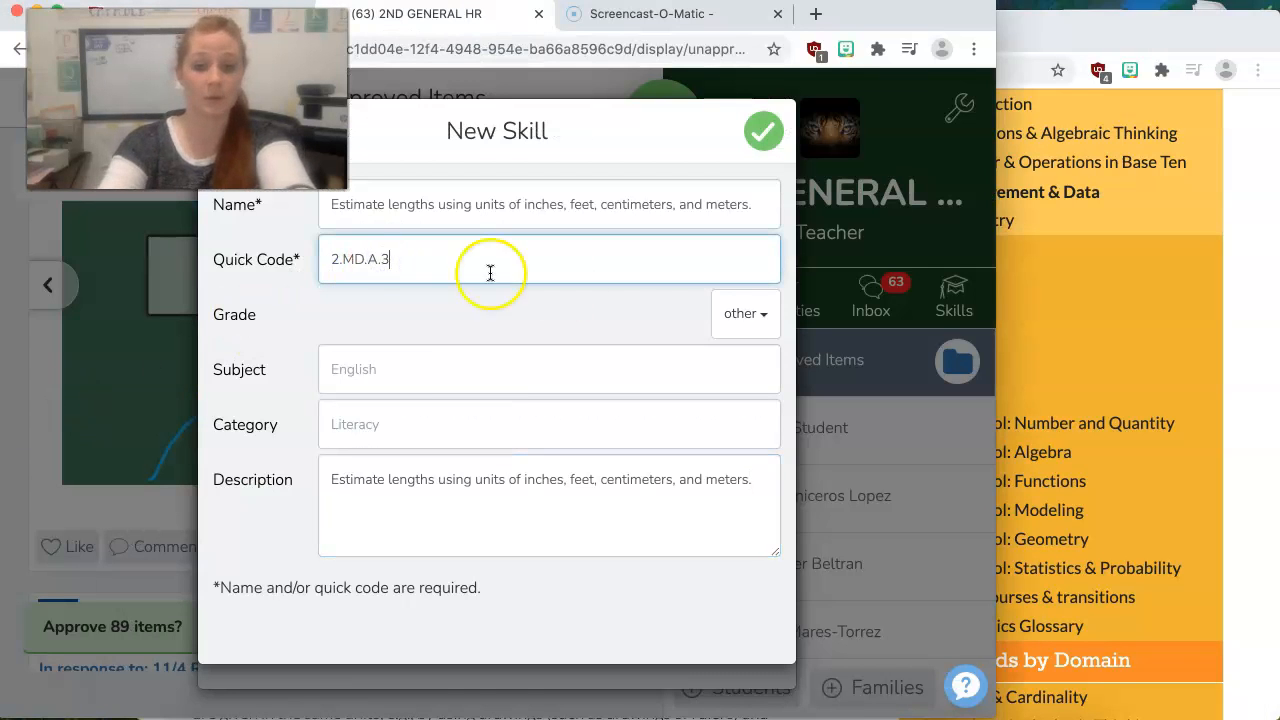
Step: Set the 2.MD.A.3 skill's grade to 2, subject to Measurement & Data and category to Math
left_click(728, 302)
left_click(740, 453)
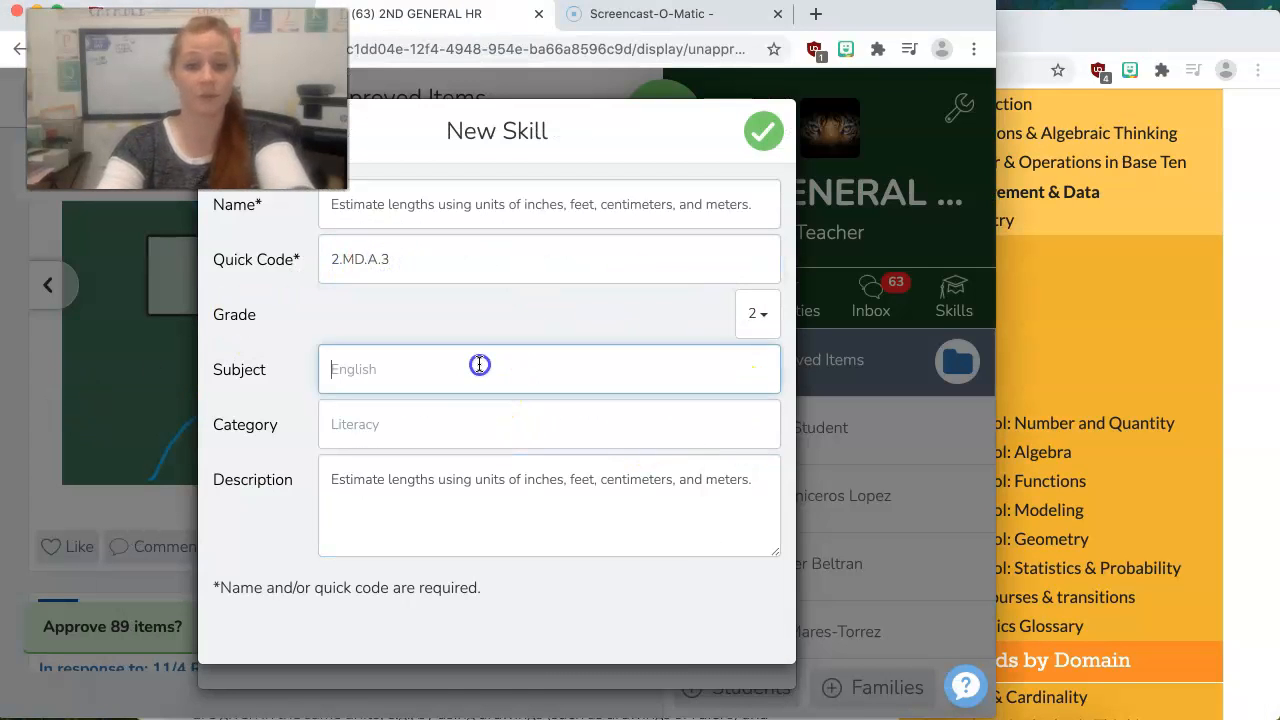
left_click(480, 363)
type("Measurement & SS")
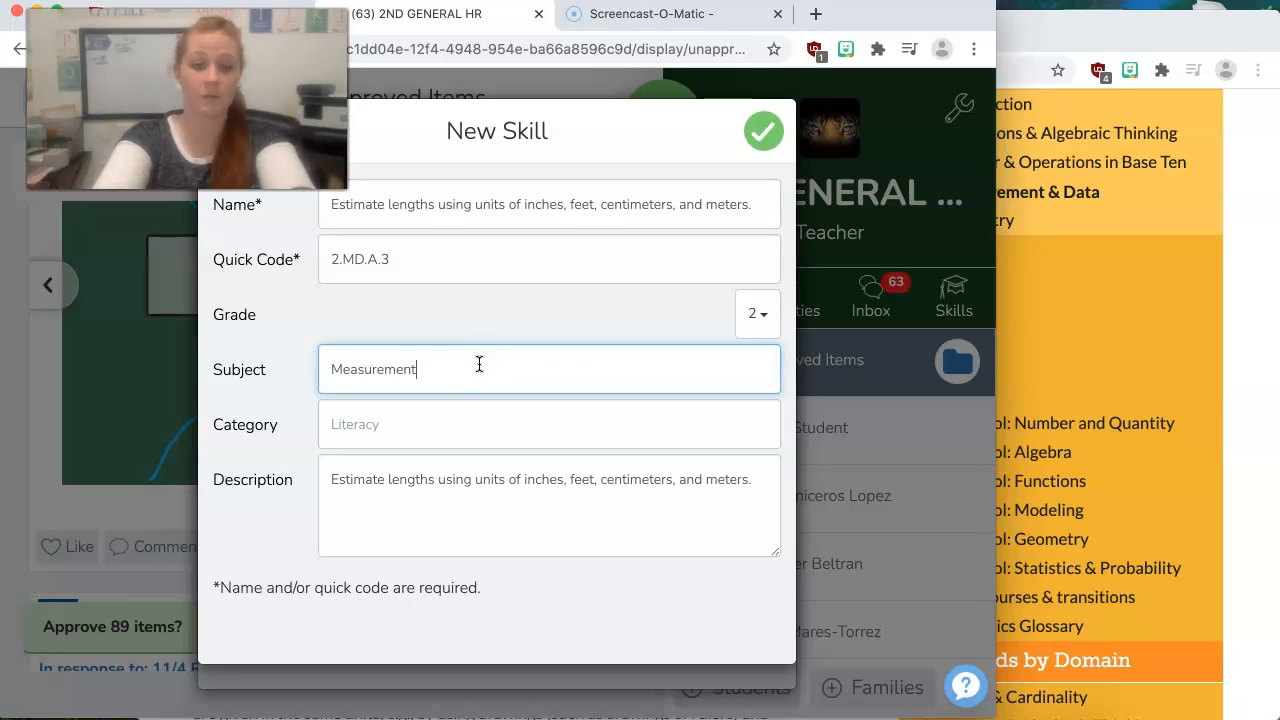
key("BackSpace")
key("BackSpace")
type("Data")
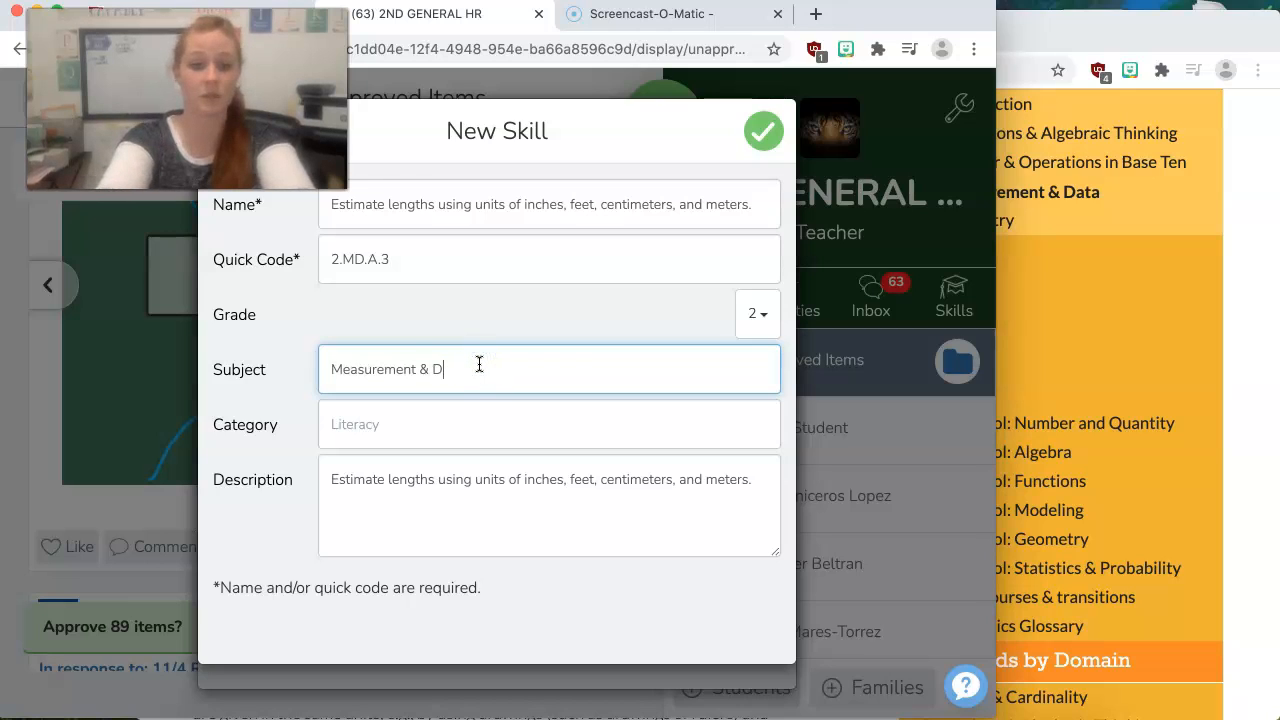
left_click(423, 421)
type("Math")
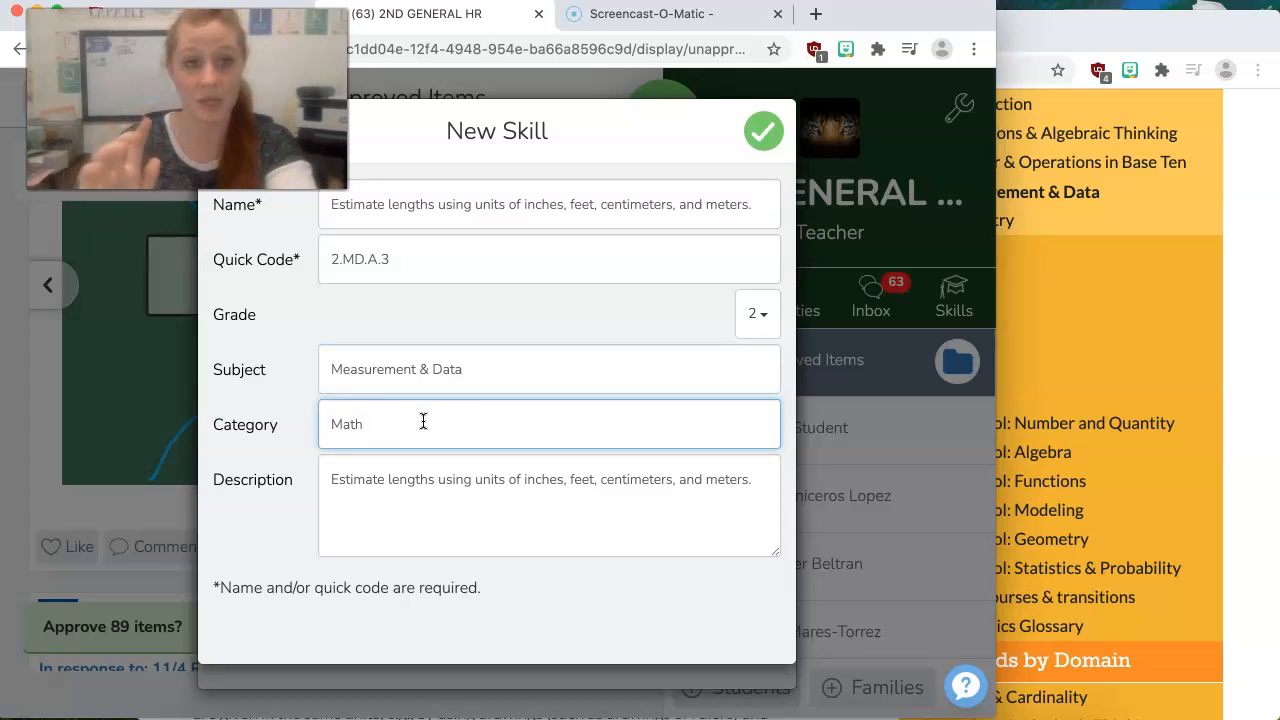
left_click(743, 438)
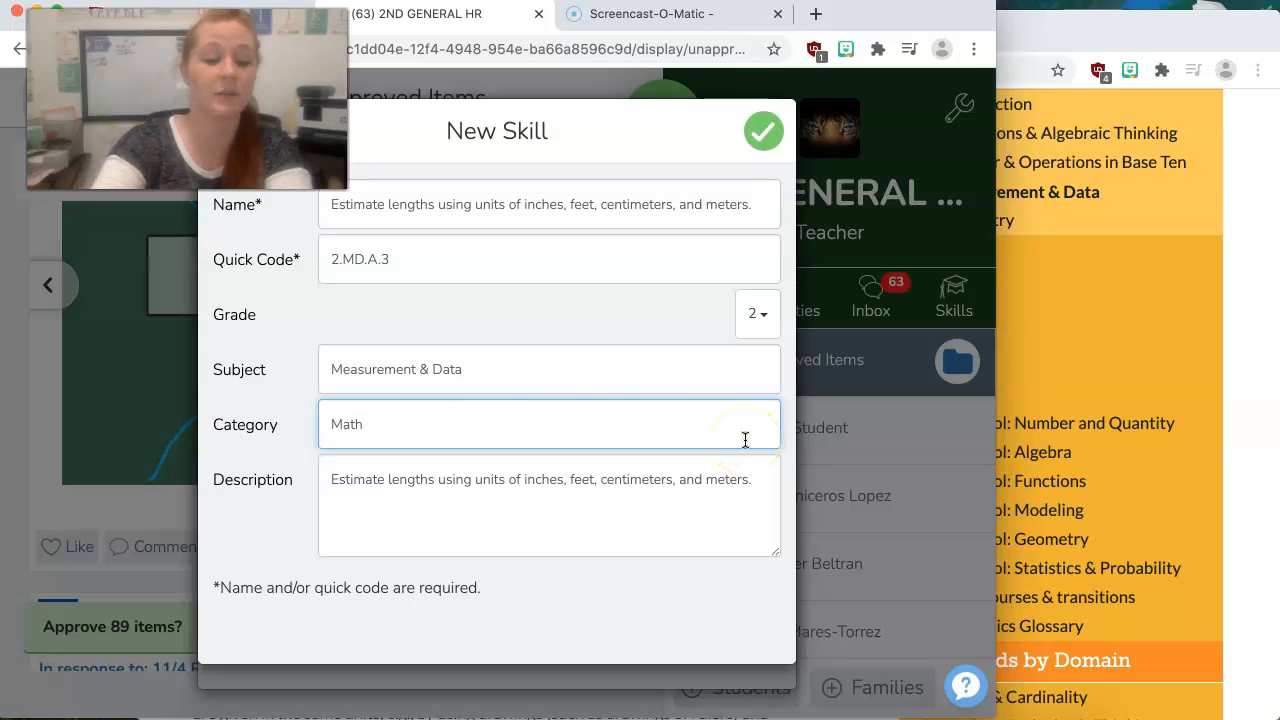
left_click(690, 446)
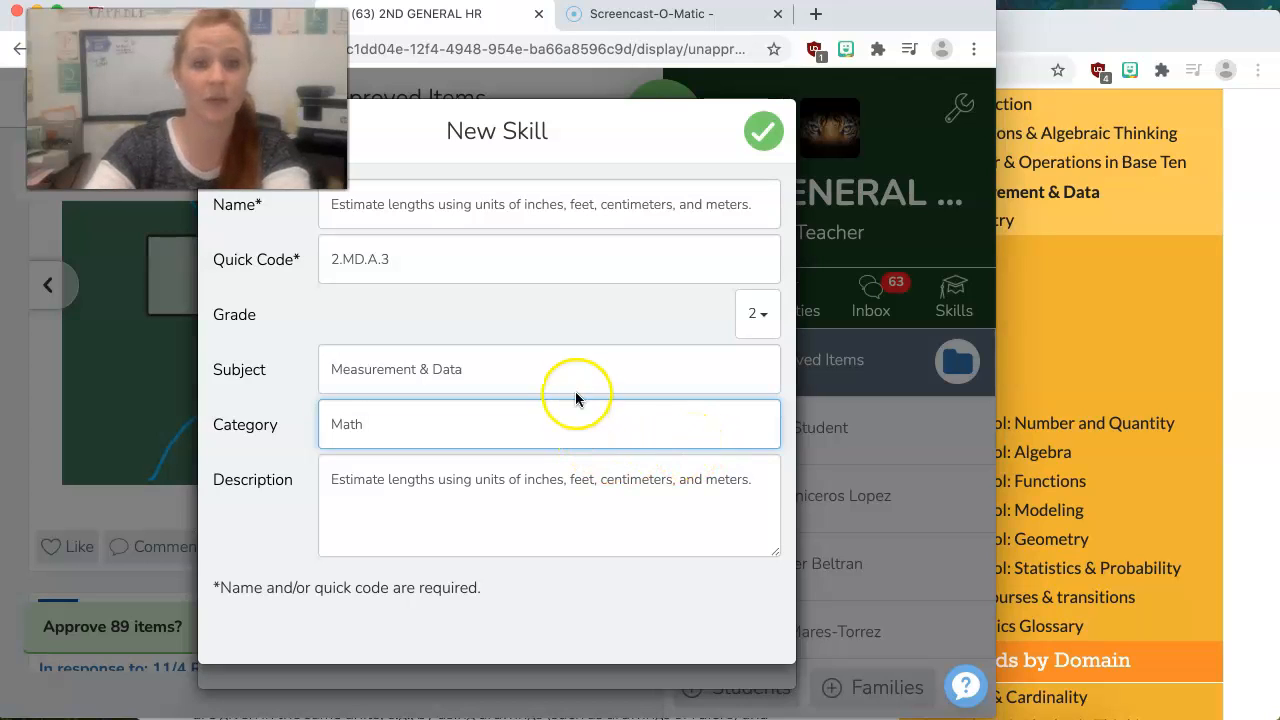
right_click(420, 250)
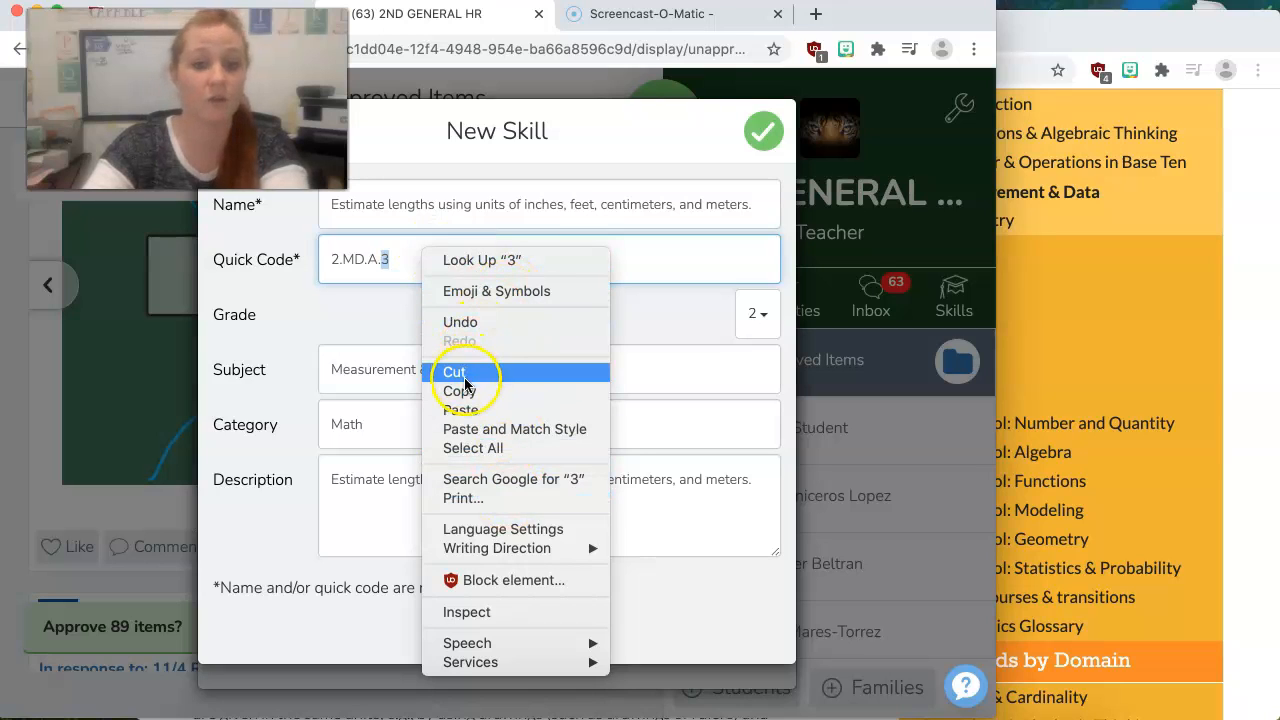
left_click(393, 245)
left_click(397, 258)
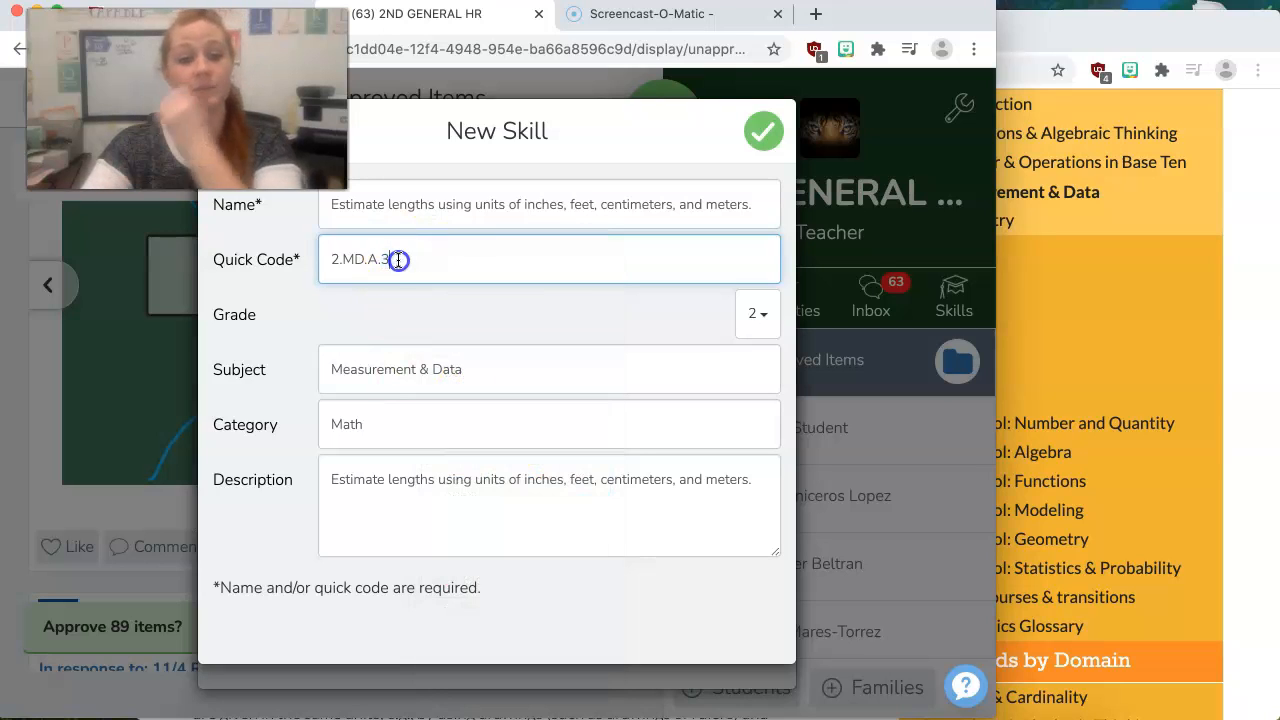